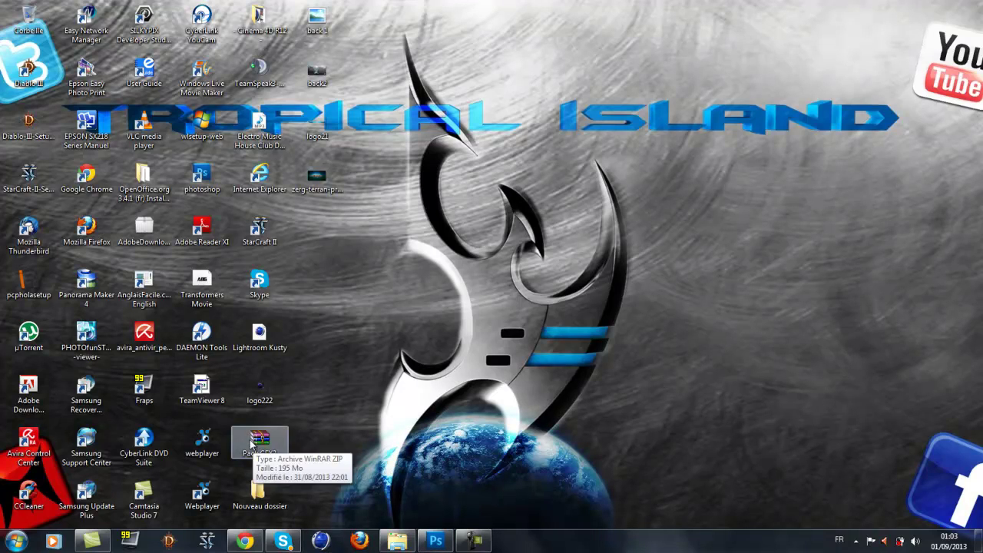
Open the Texte C4D scene from the Nouveau dossier folder on the desktop in Cinema 4D.
right_click(261, 441)
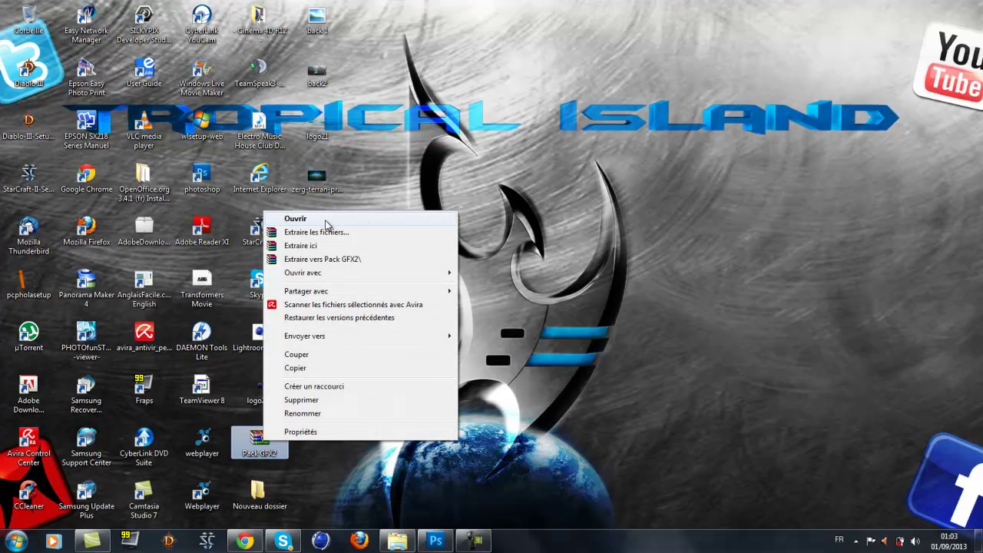
click(278, 497)
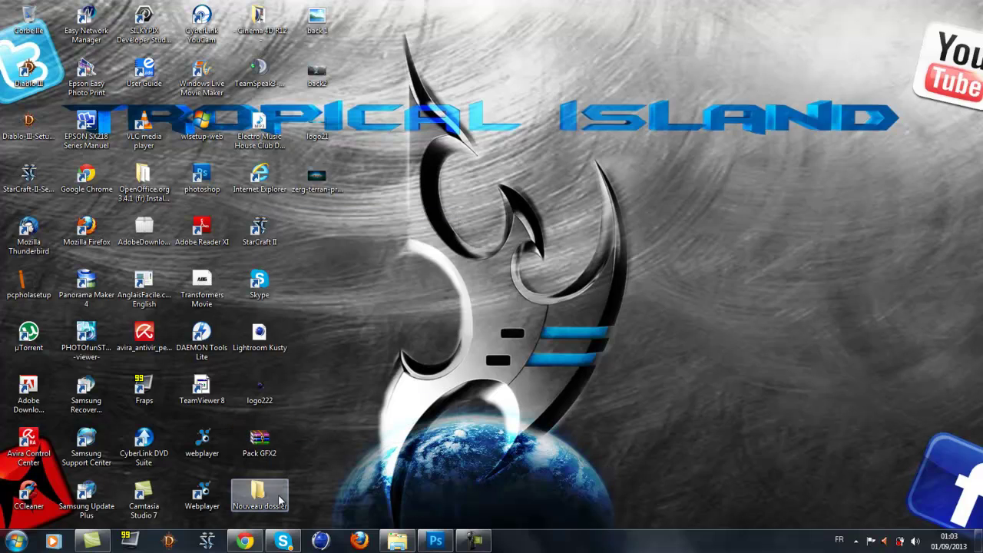
double_click(260, 495)
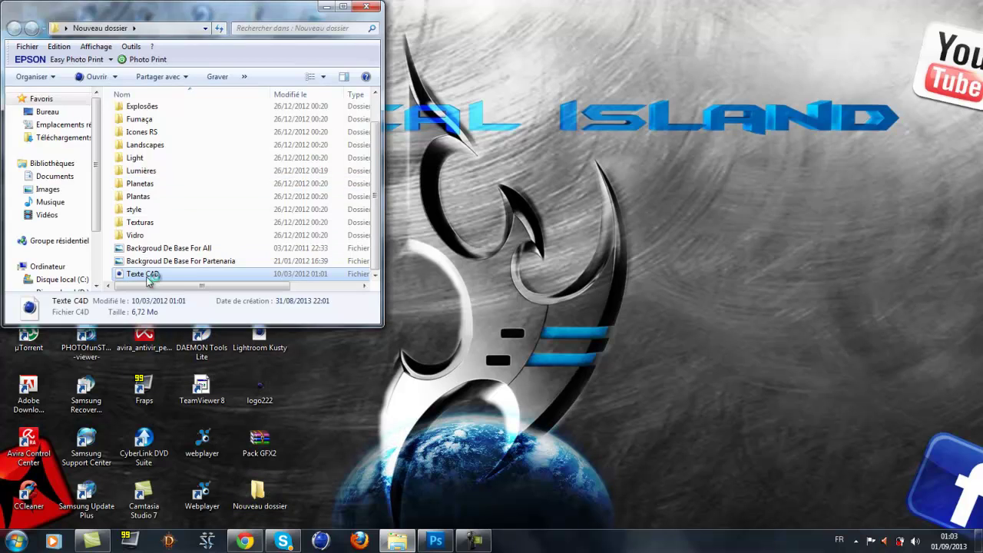
click(328, 7)
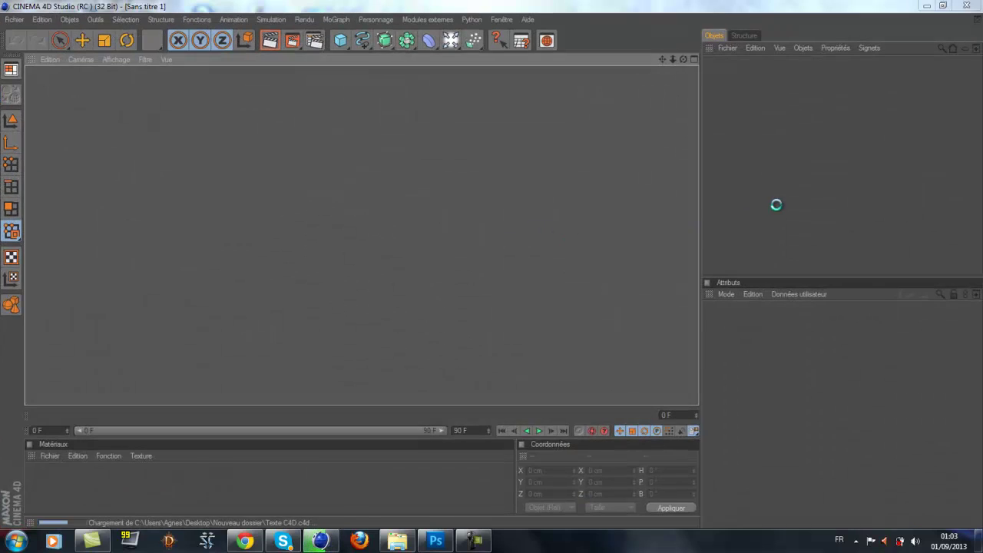
click(604, 321)
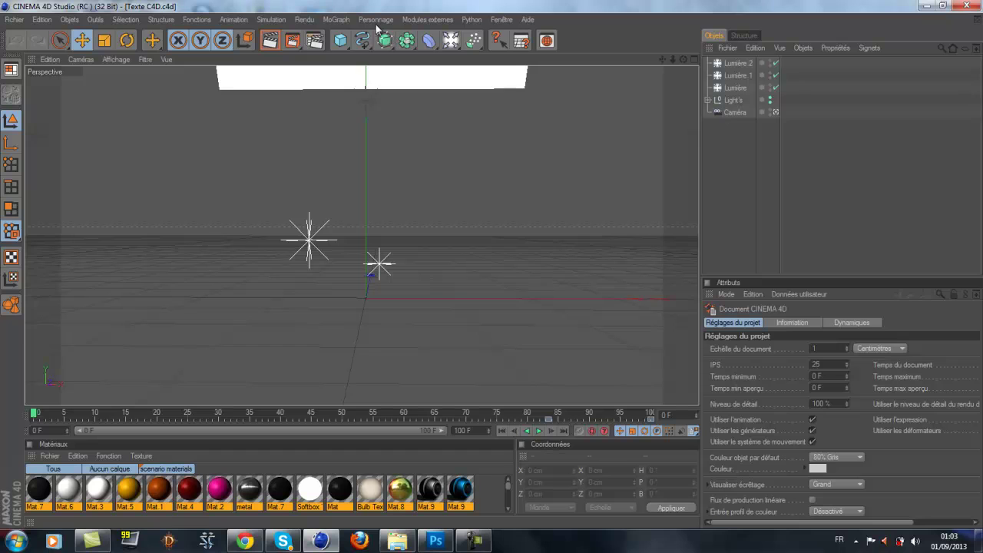
Add a MoGraph text object reading "tuto" and set its depth to 80.
click(337, 19)
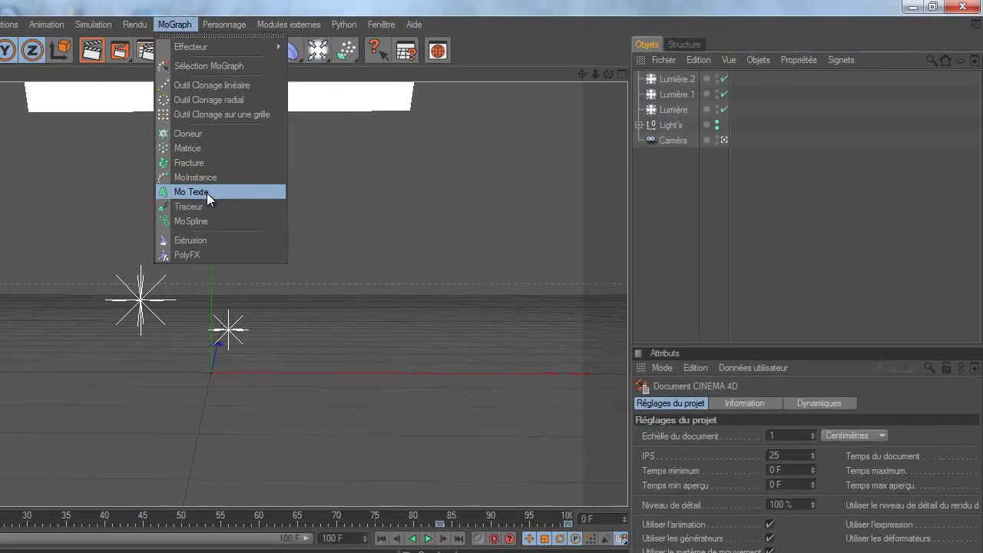
click(349, 153)
drag(724, 492, 664, 485)
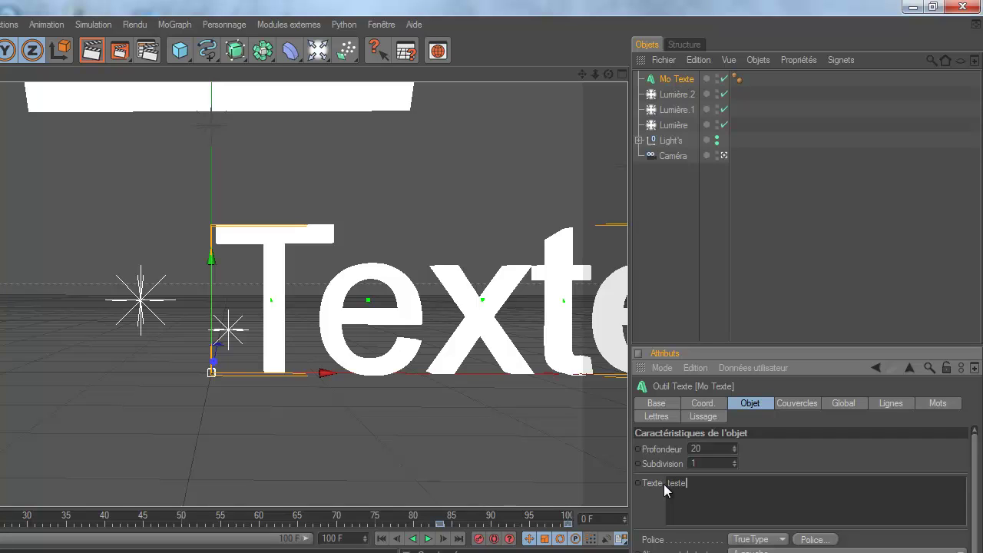
click(761, 462)
double_click(695, 449)
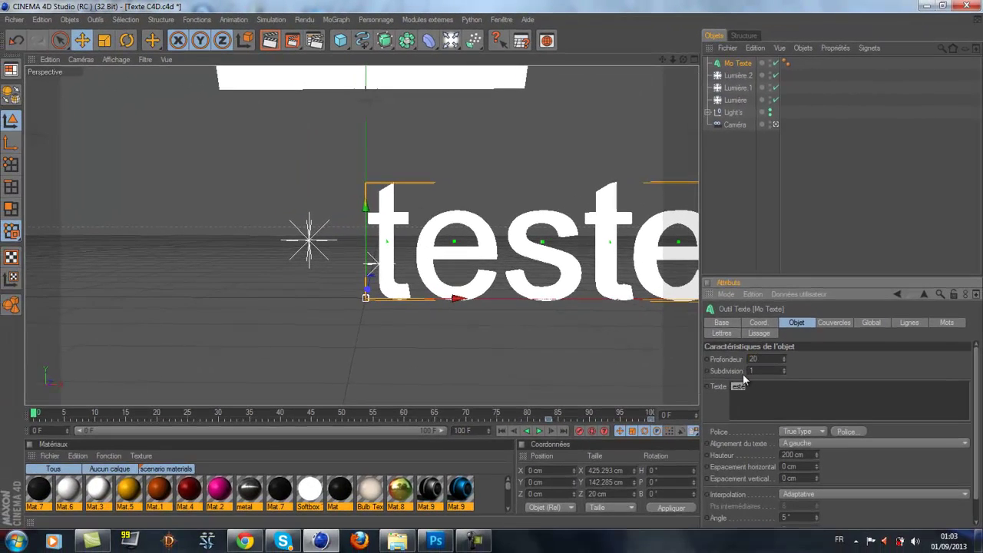
text(tuto)
drag(764, 355, 740, 353)
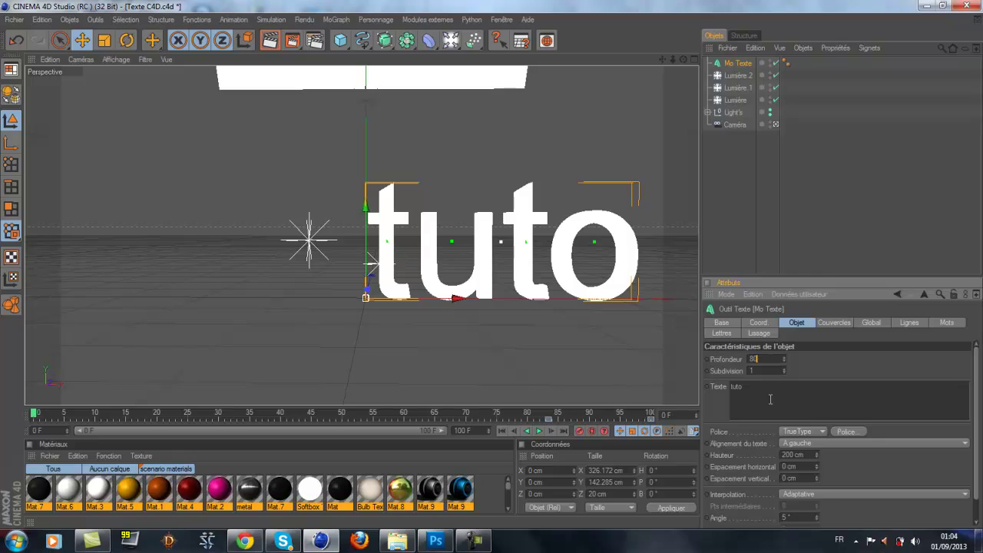
key(Return)
Set both the start and end caps of the text to "Couvercle et biseau".
click(834, 323)
click(837, 361)
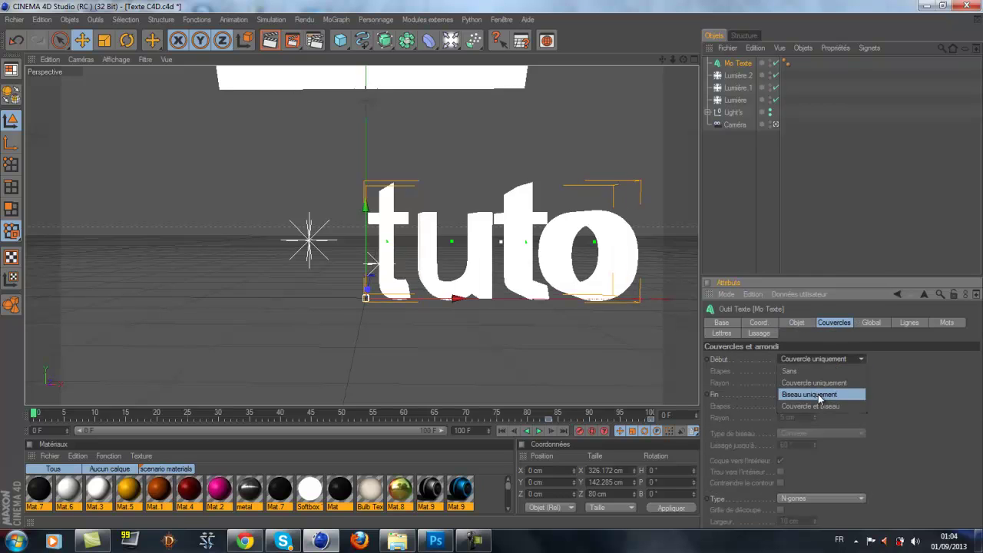
click(817, 407)
click(821, 393)
click(814, 439)
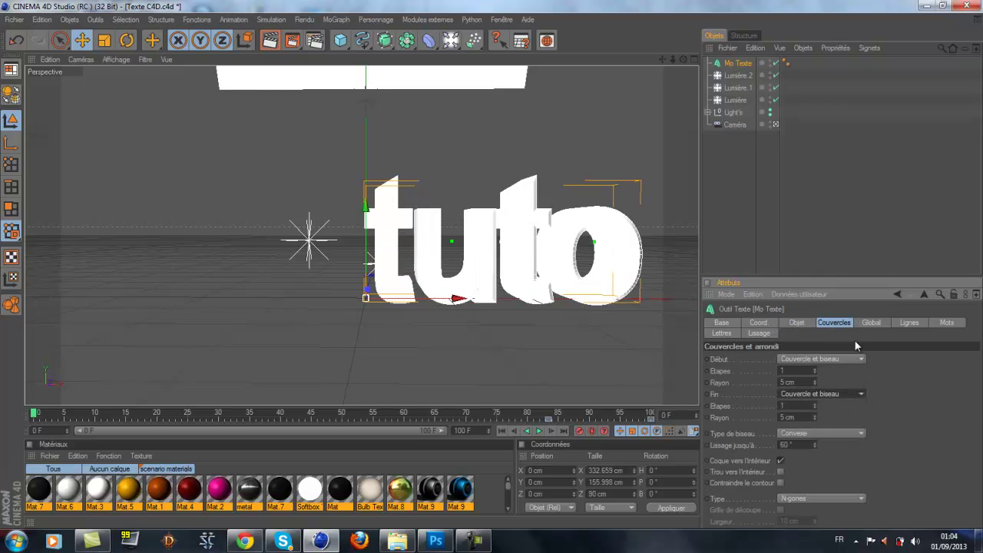
Change the text's font to BatmanForeverAlternate and set its alignment to "Centré".
click(796, 323)
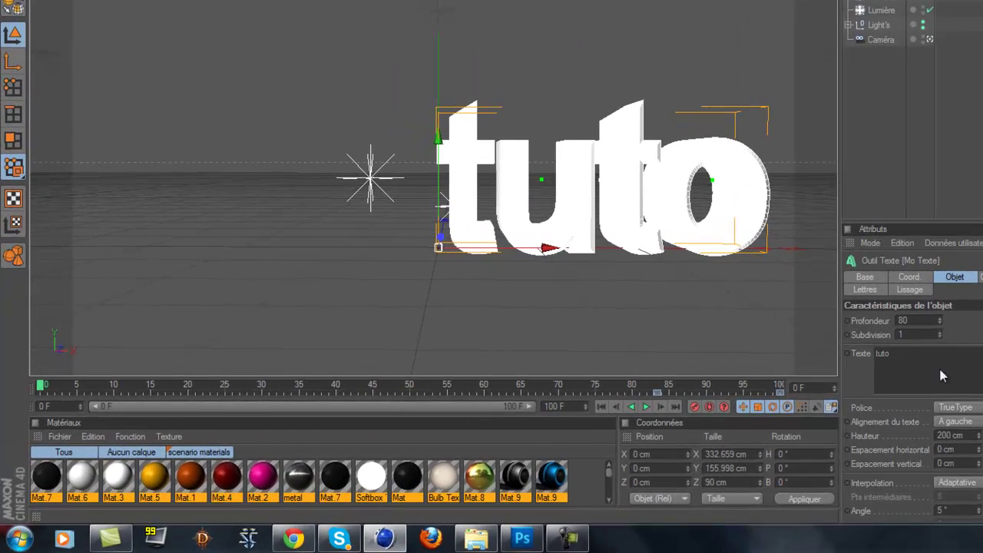
click(795, 427)
click(108, 75)
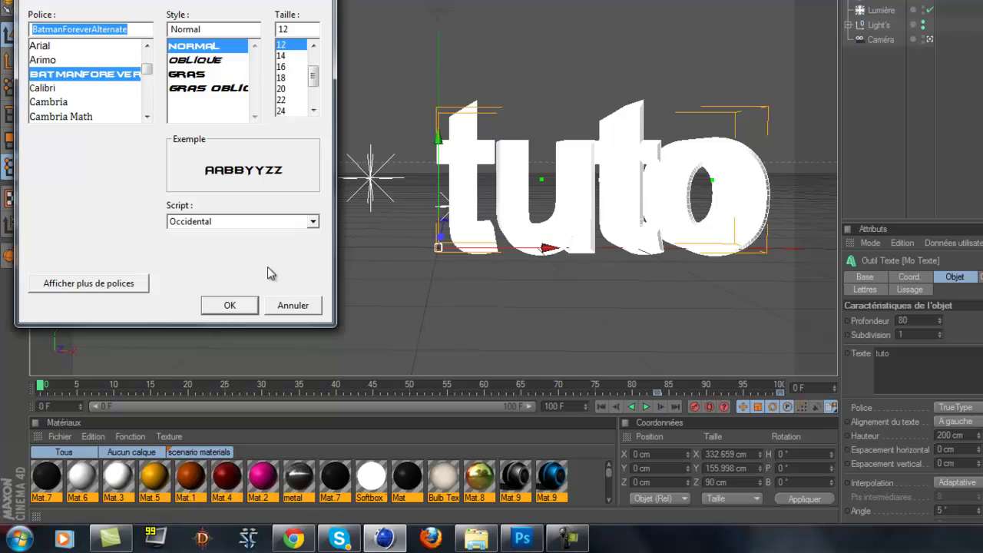
click(229, 305)
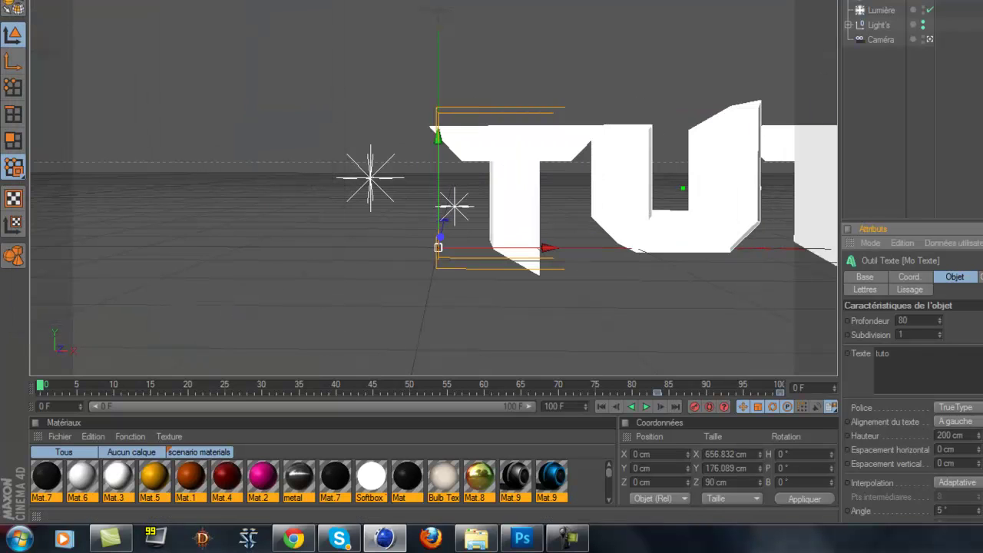
click(969, 423)
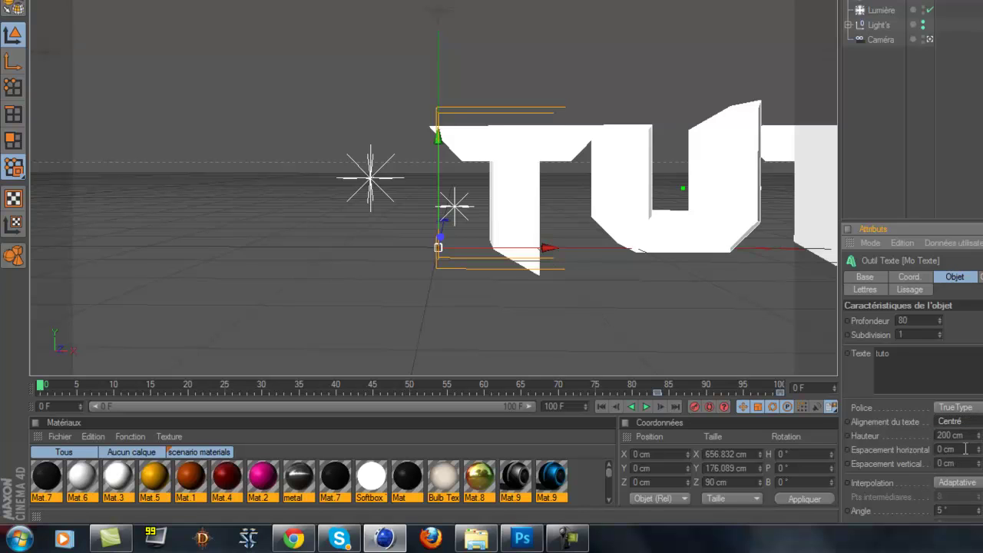
click(952, 446)
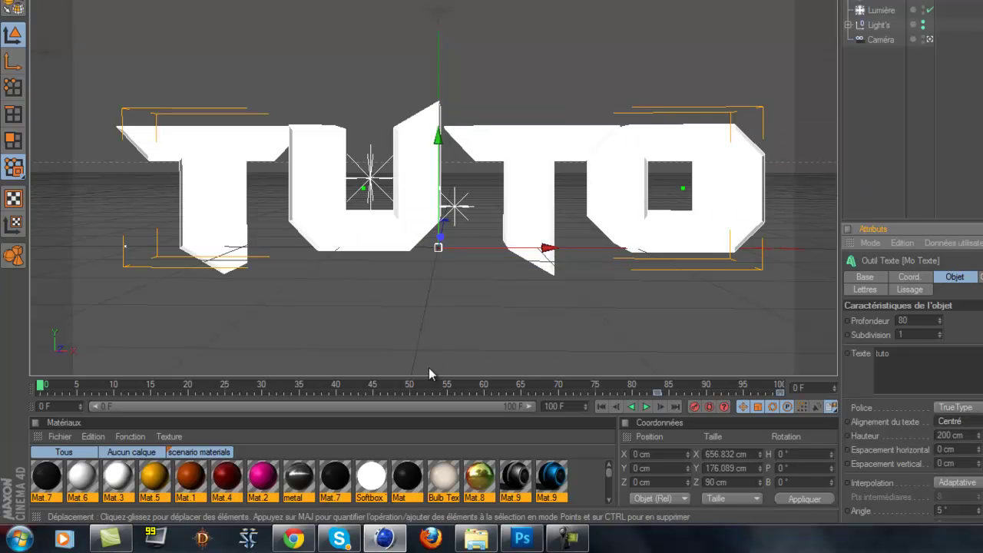
Apply the blue Mat.9 material to the 3D text.
drag(551, 490, 512, 150)
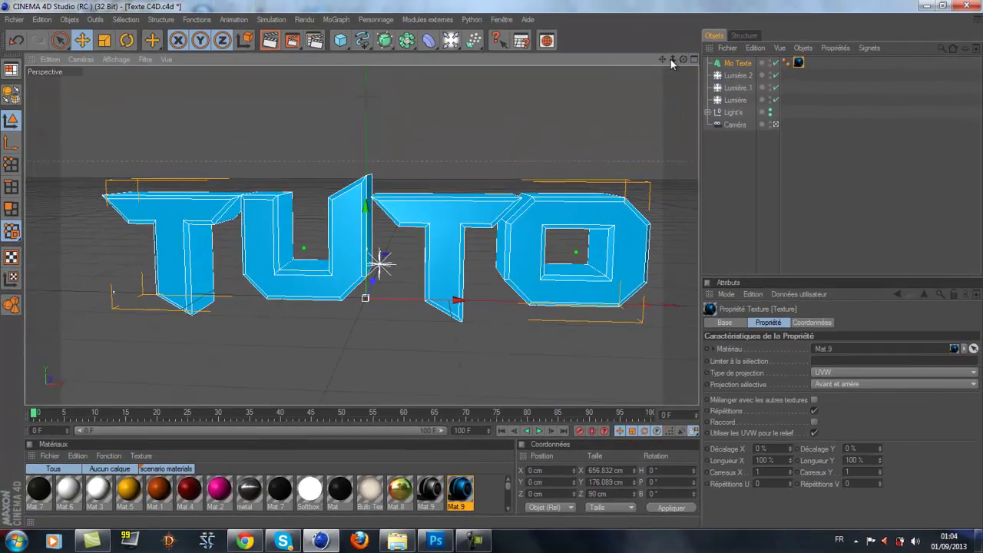
drag(671, 61, 501, 269)
drag(682, 59, 668, 73)
Set the render output to the 1920 x 1200 screen preset.
click(314, 40)
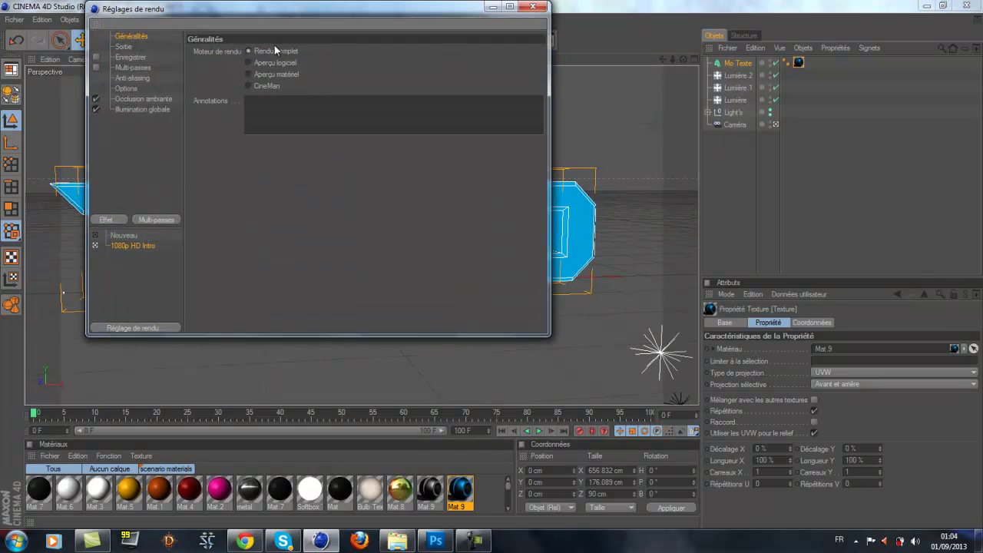
click(136, 47)
click(199, 53)
mouse_move(222, 63)
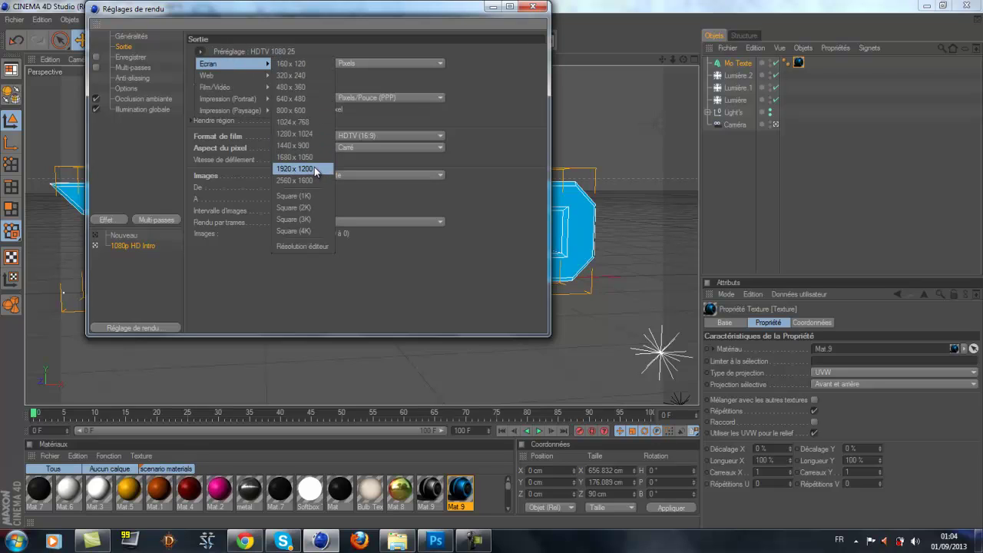
click(295, 168)
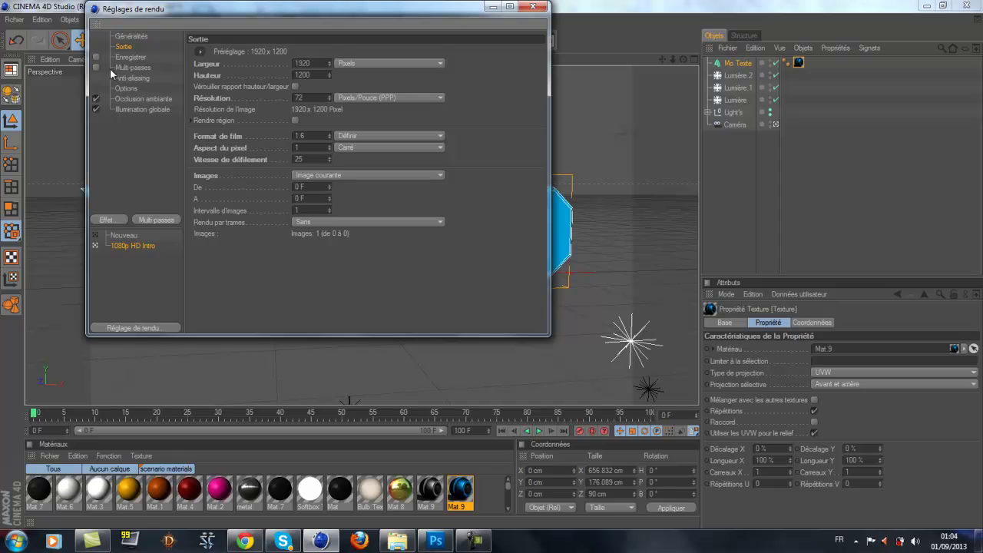
Review the saving, multi-pass, anti-aliasing and general options in the render settings and close them.
click(128, 58)
click(139, 69)
click(132, 58)
click(132, 69)
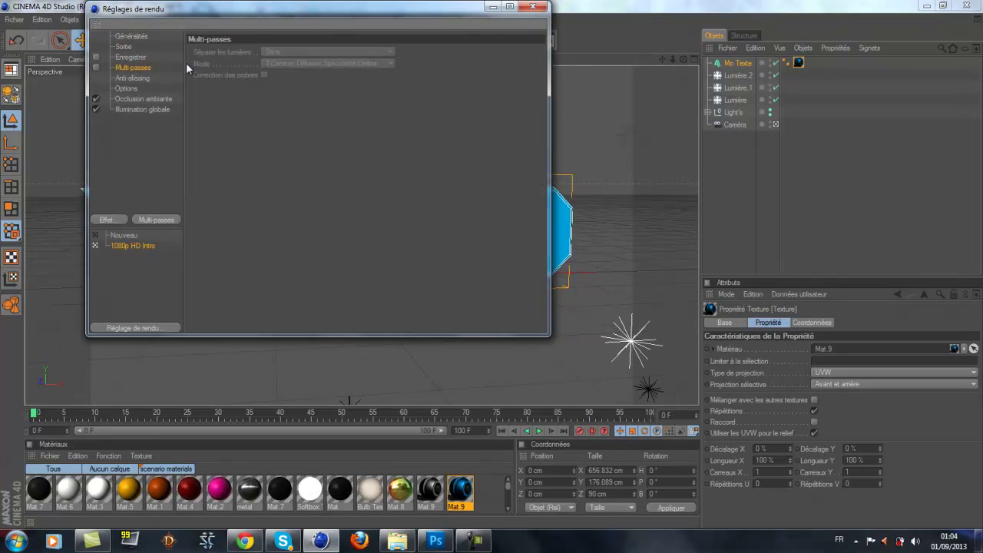
click(142, 78)
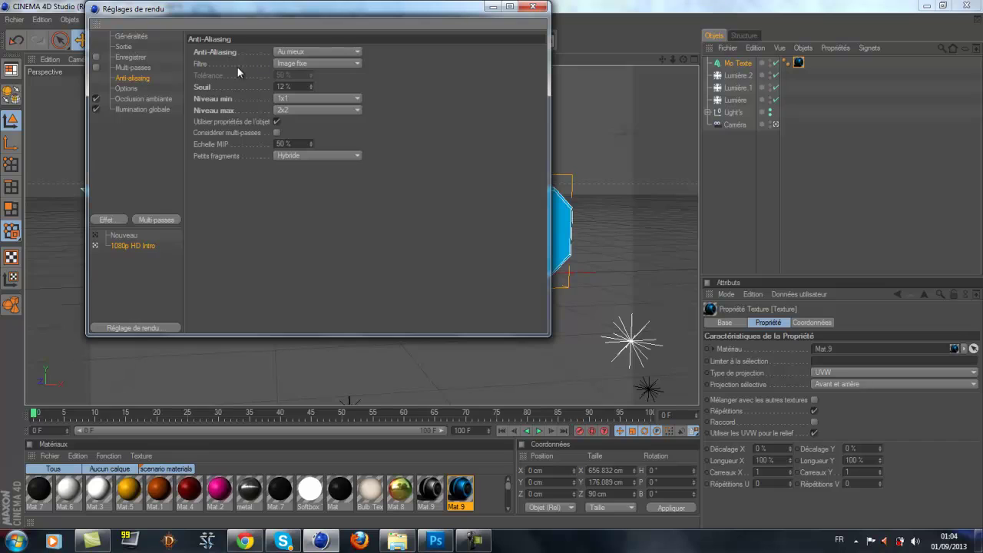
click(135, 88)
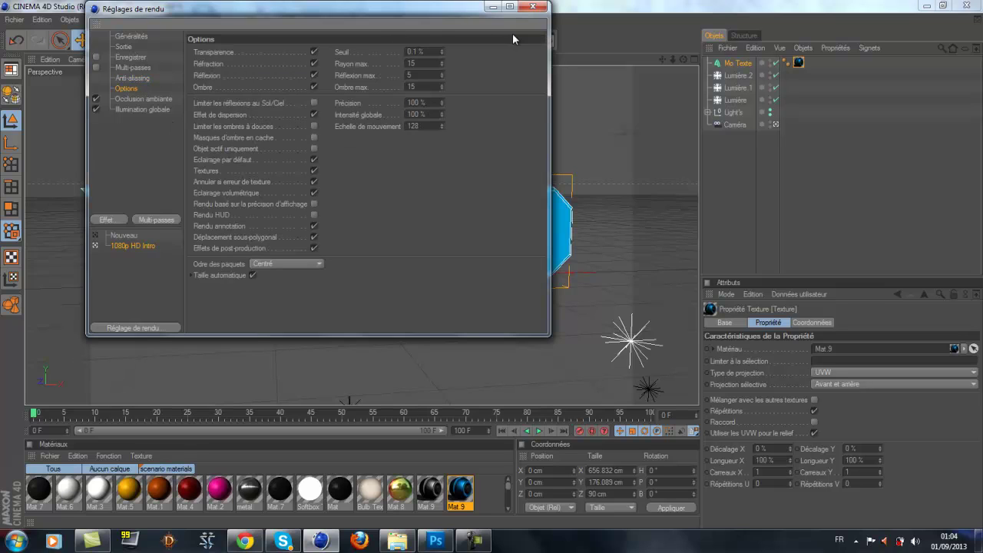
click(530, 7)
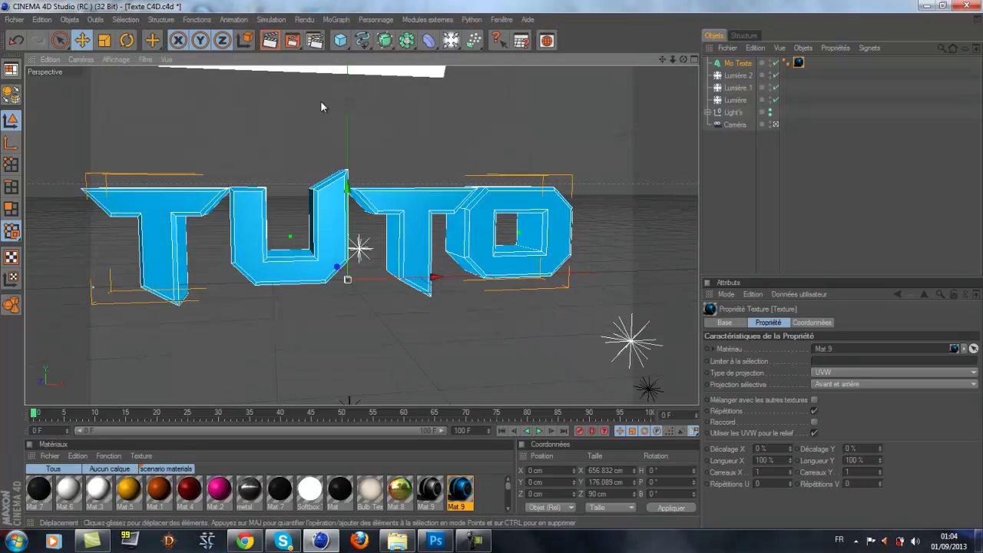
Start a preview render of the text in the Picture Viewer and stop the calculation.
click(292, 40)
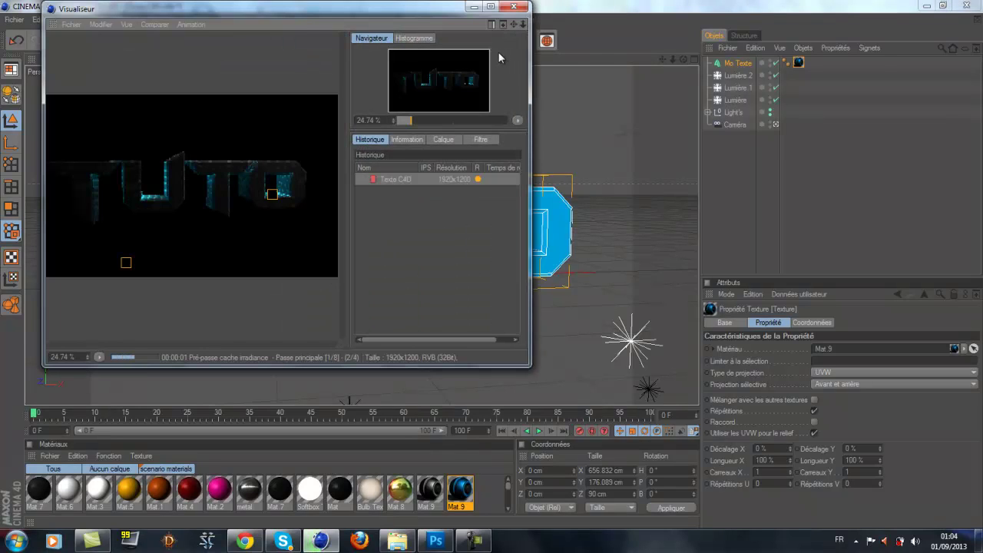
click(514, 6)
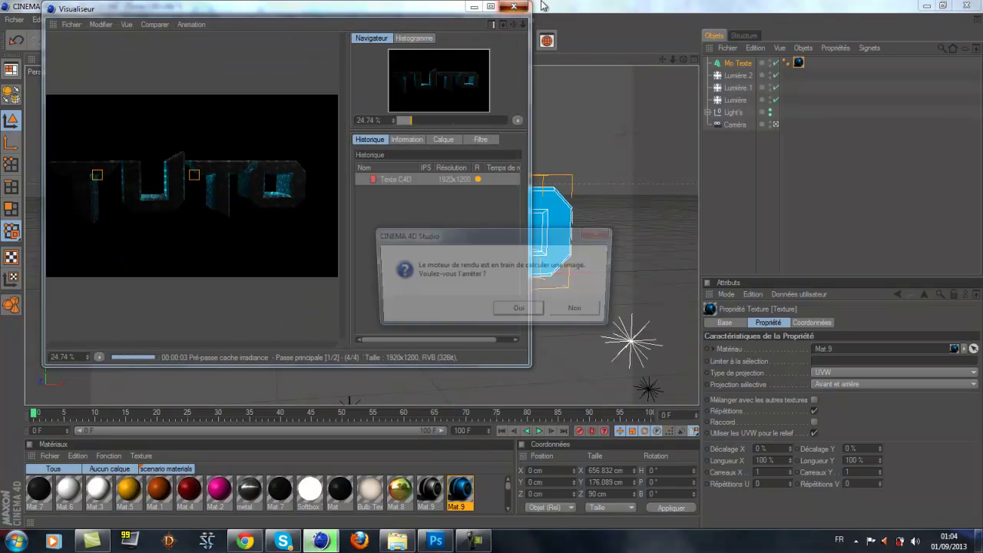
click(520, 311)
Quit Cinema 4D without saving the project and view the finished logo21 image from the desktop.
click(965, 5)
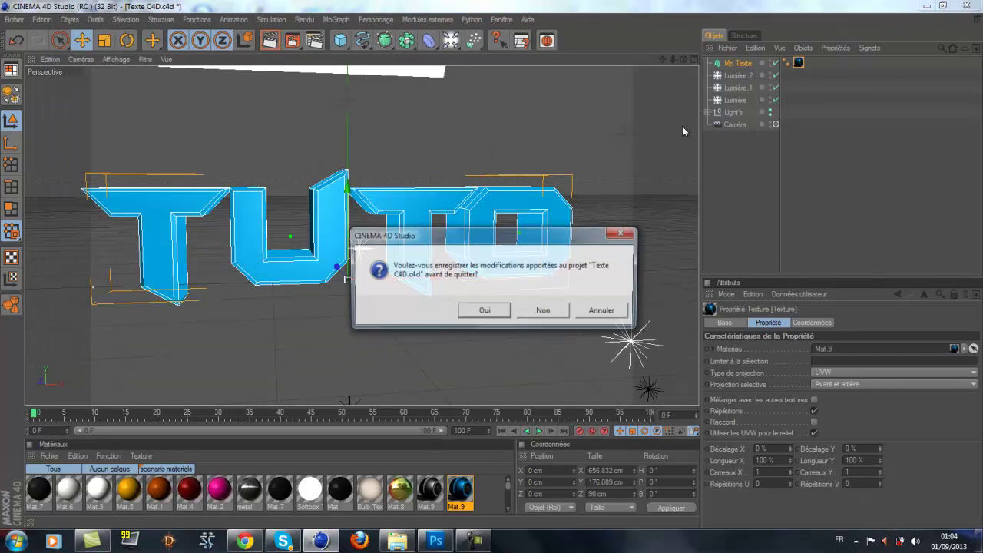
click(544, 310)
double_click(335, 126)
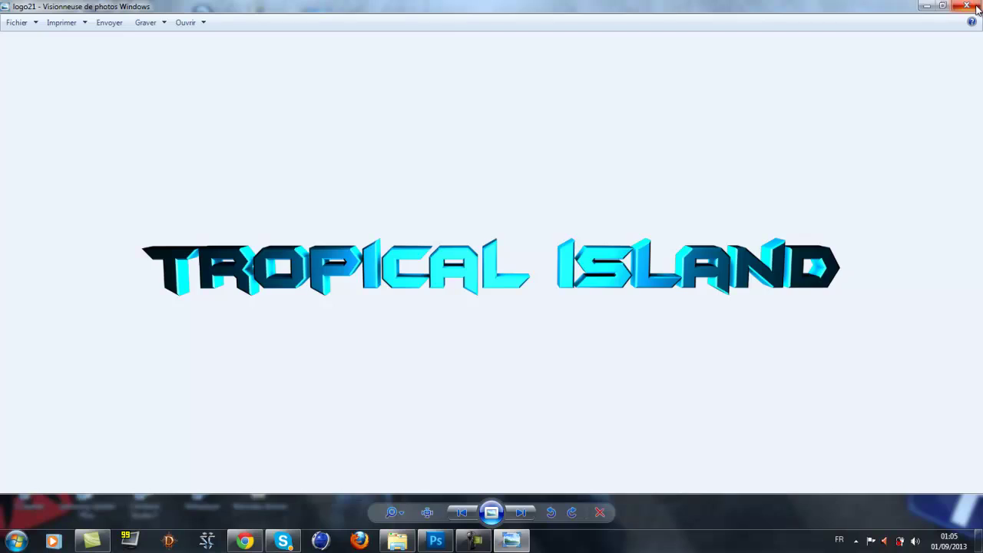
click(967, 7)
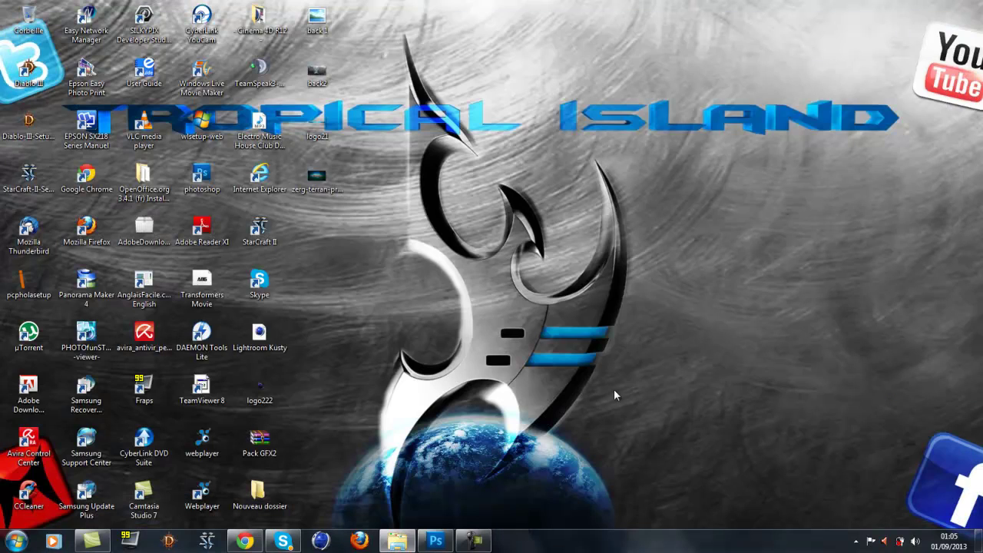
Switch to Photoshop and create a transparent 2248 x 1152 pixel document named "tuto 1".
click(433, 538)
click(476, 540)
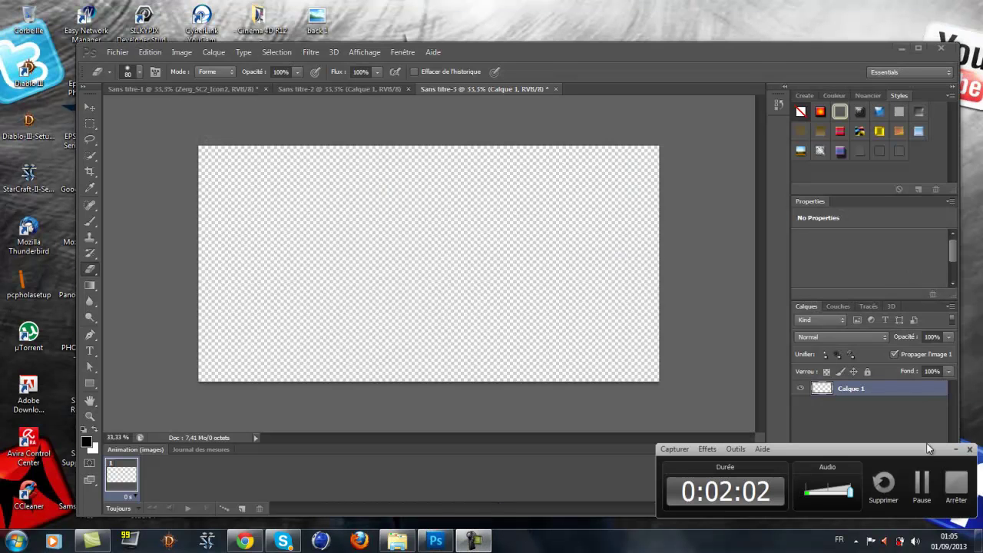
click(955, 449)
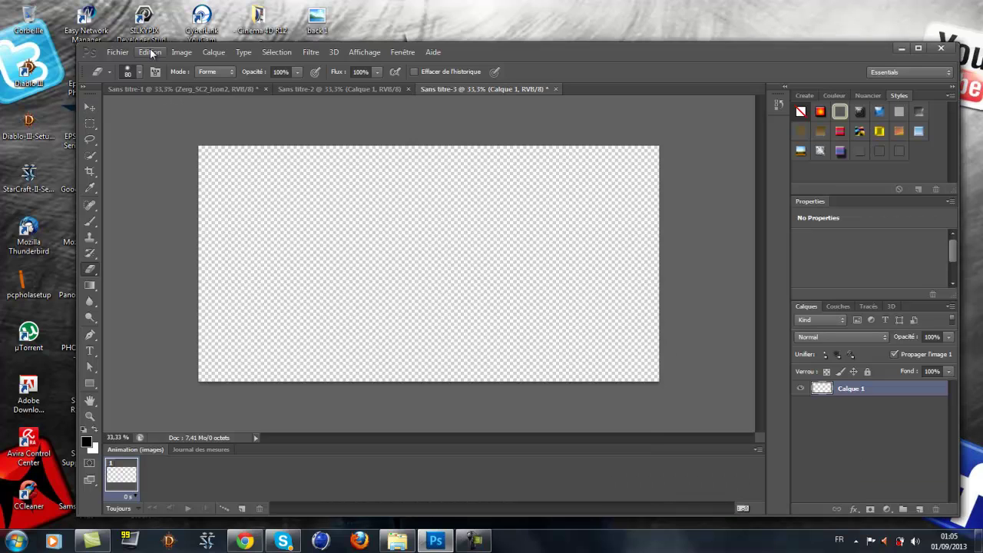
click(119, 51)
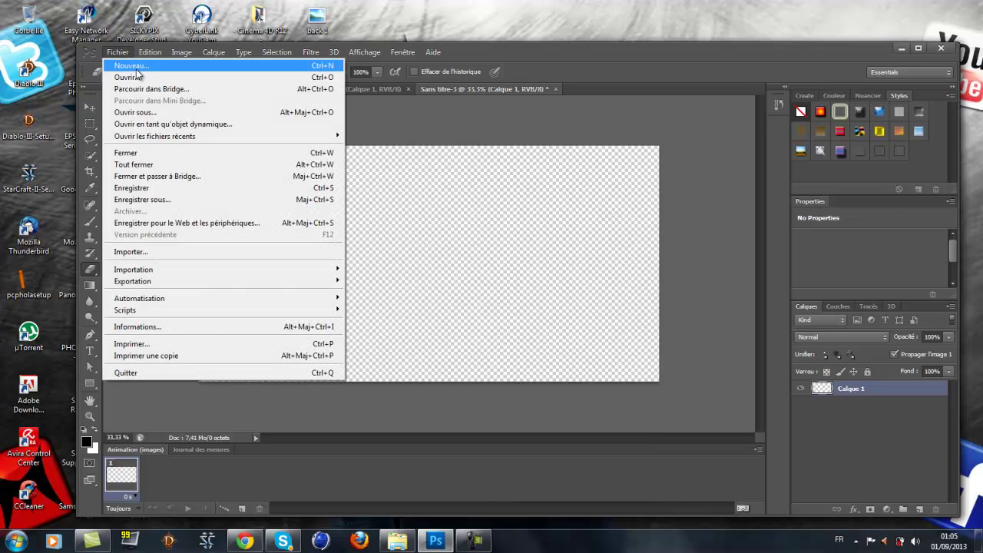
click(137, 68)
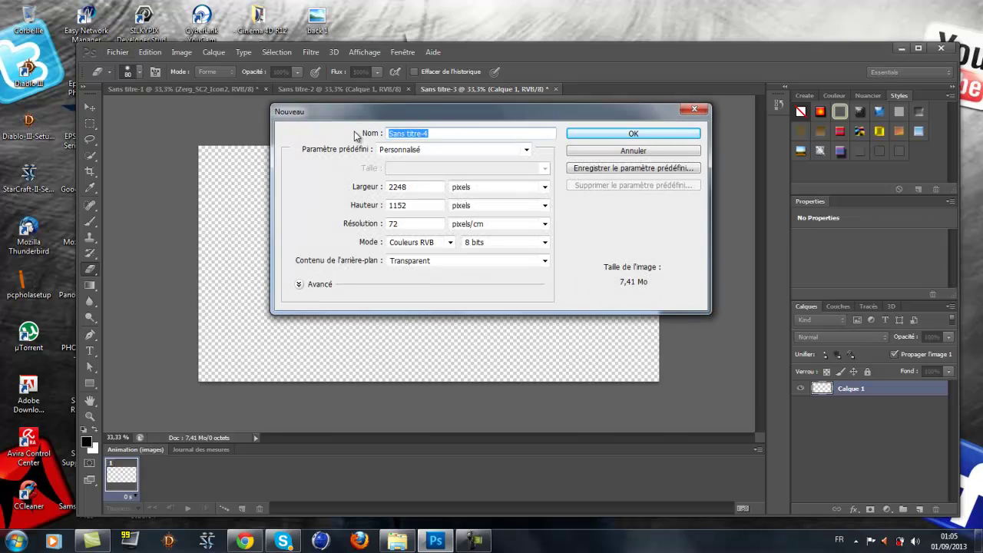
text(tuto 1)
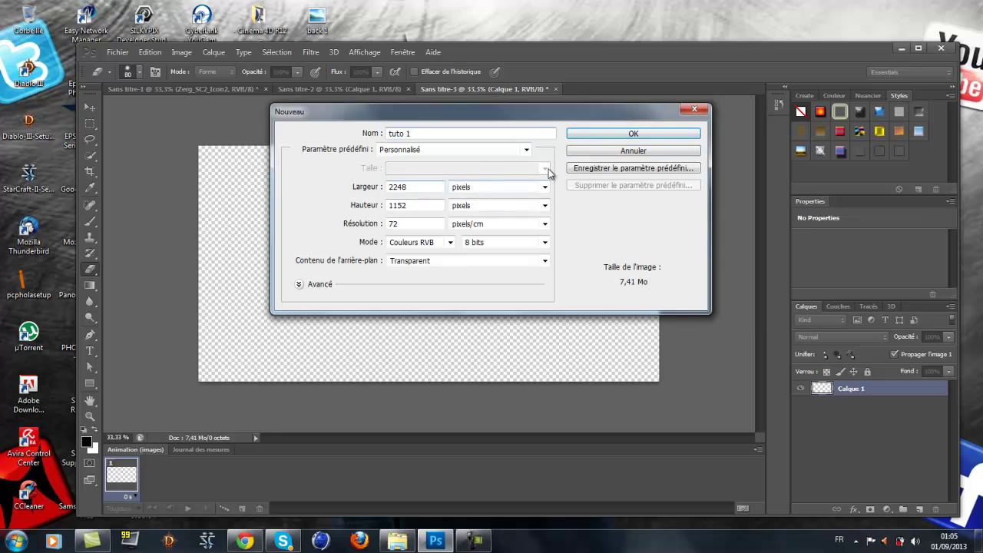
click(608, 134)
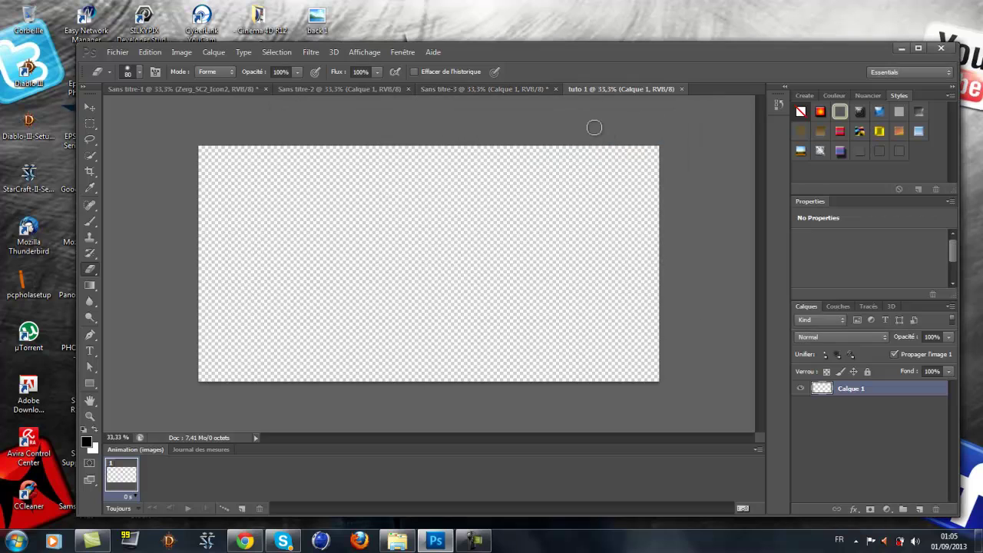
Look through the Texturas folder in File Explorer, go back to its parent folder and minimize the window.
click(89, 107)
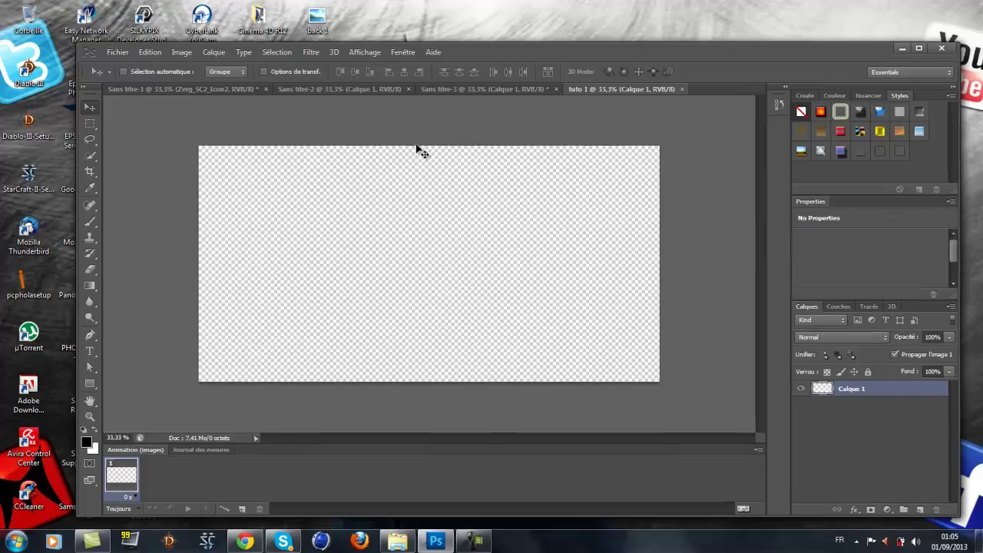
key(alt+Tab)
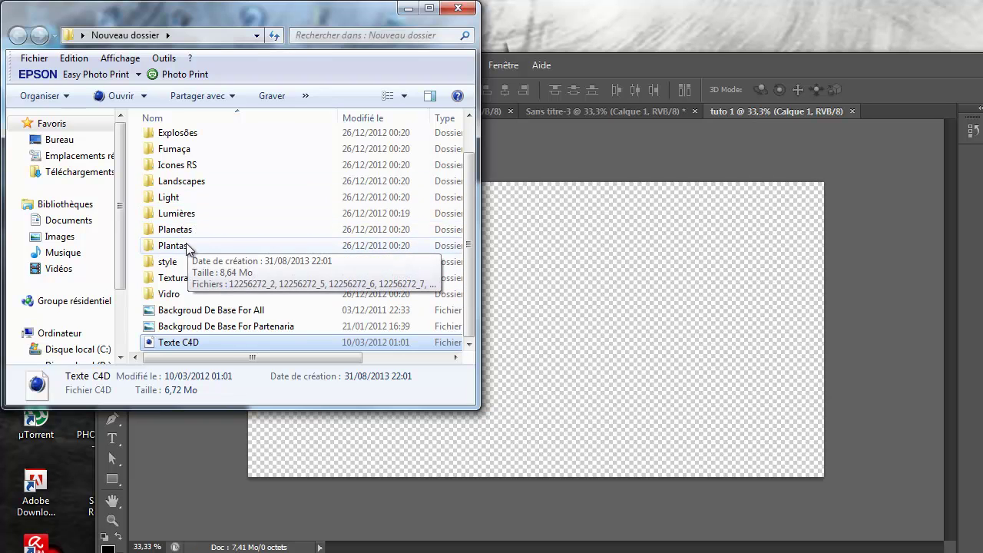
click(189, 278)
double_click(190, 278)
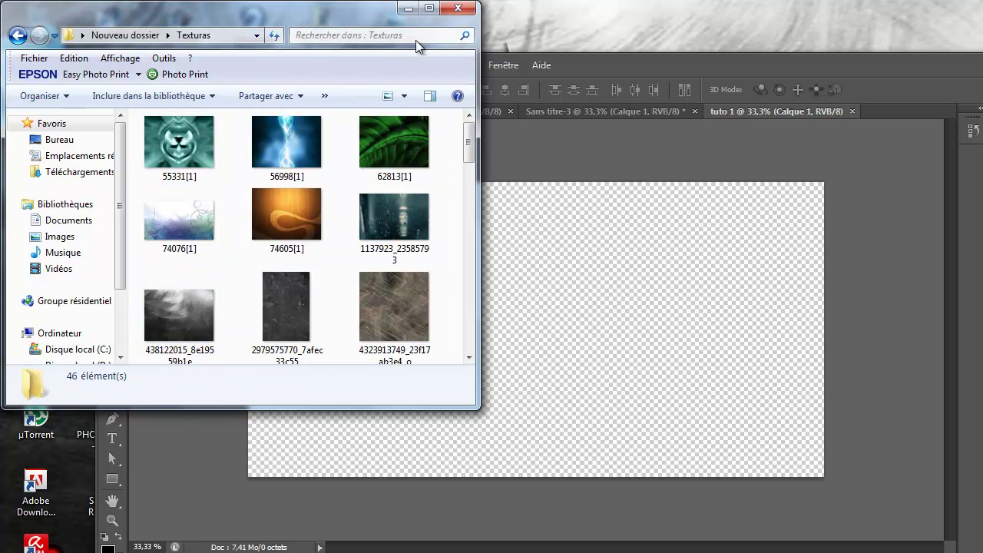
click(17, 36)
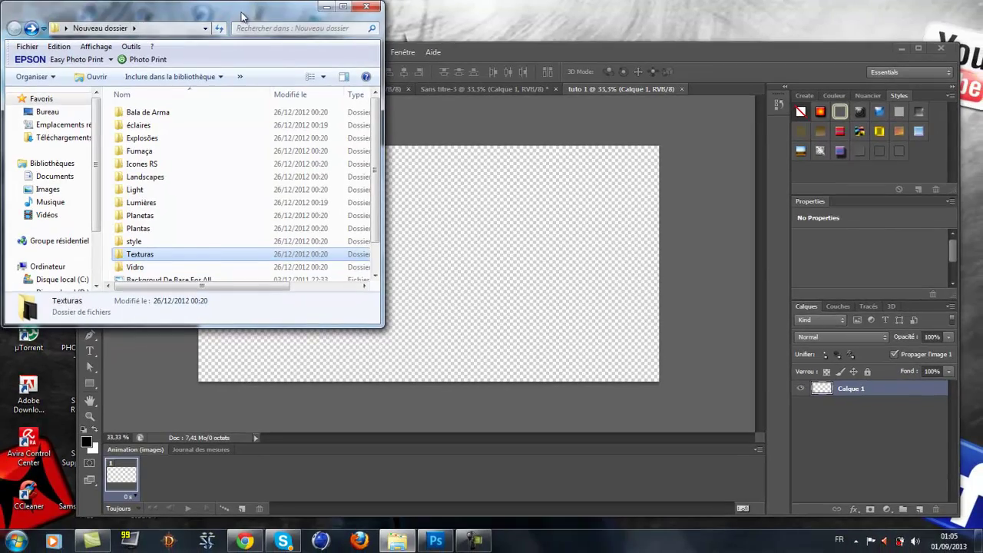
click(326, 7)
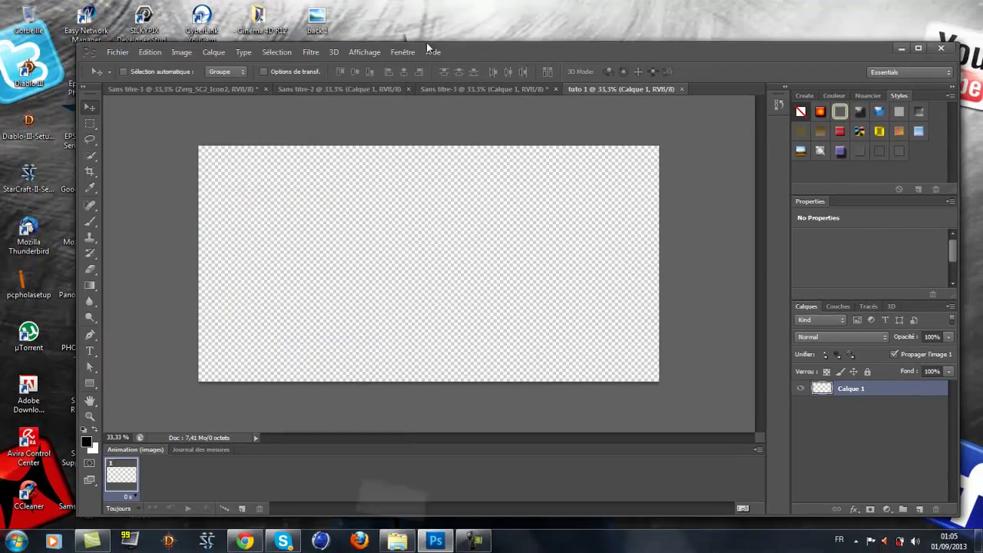
Place the zerg-terran-protoss starcraft image from the desktop into the tuto 1 document.
drag(476, 48, 341, 334)
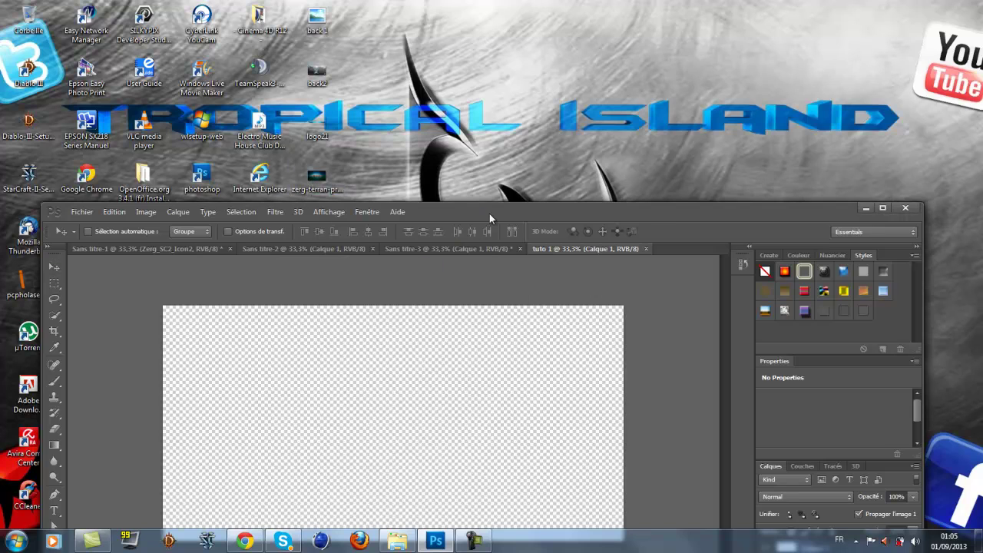
drag(487, 208, 516, 98)
drag(514, 62, 513, 62)
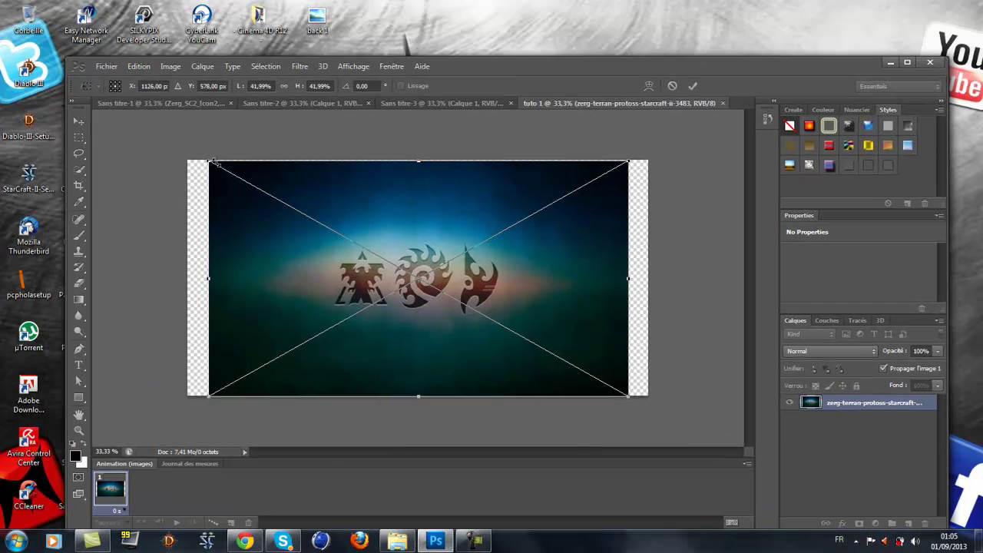
Stretch the placed starcraft background over the whole canvas, commit it and set its layer blending mode to Incrustation.
drag(204, 158, 188, 160)
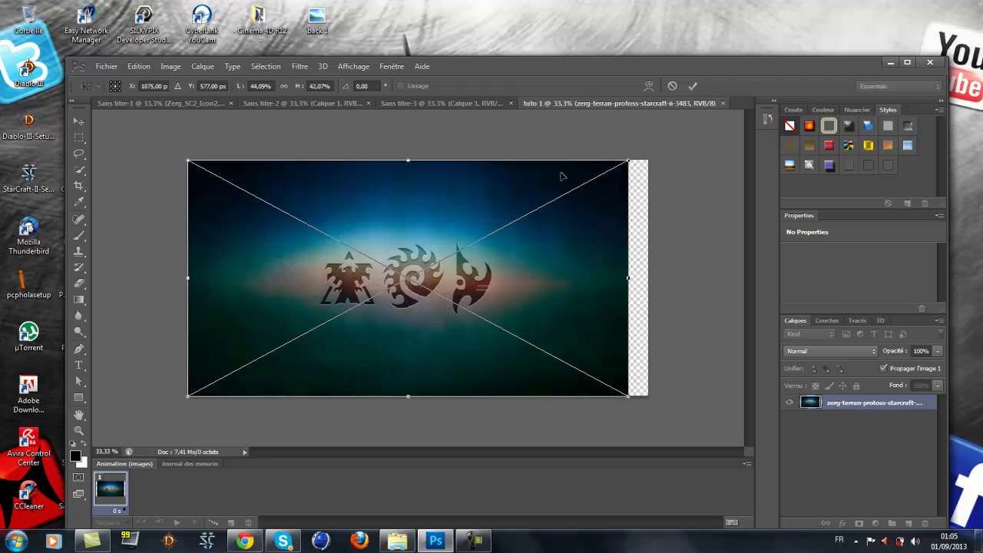
drag(628, 160, 655, 148)
right_click(469, 206)
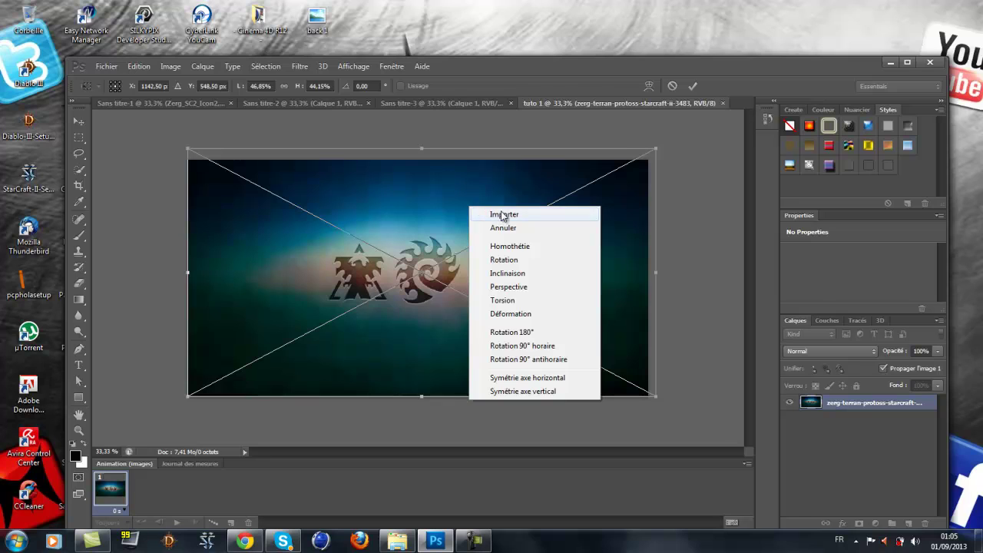
click(503, 216)
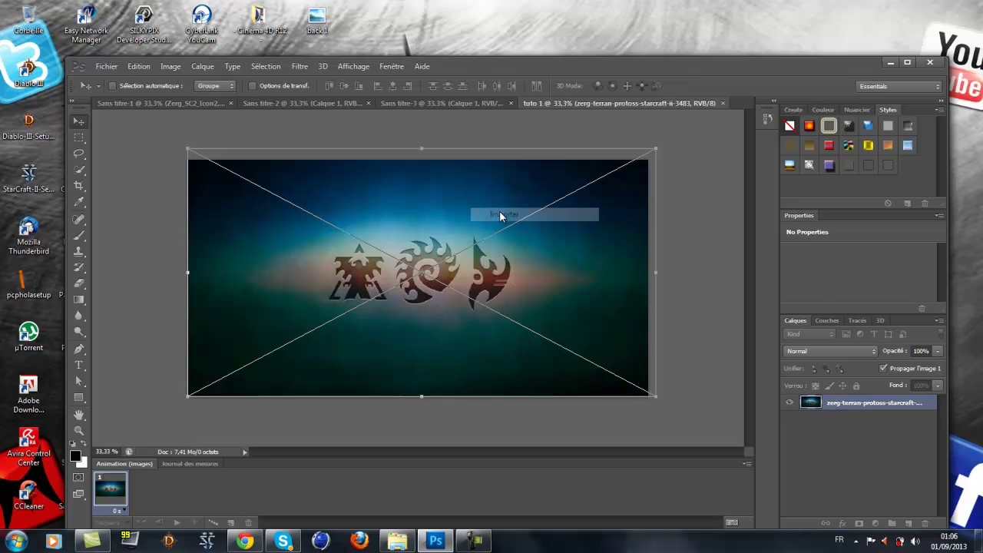
click(826, 350)
click(812, 188)
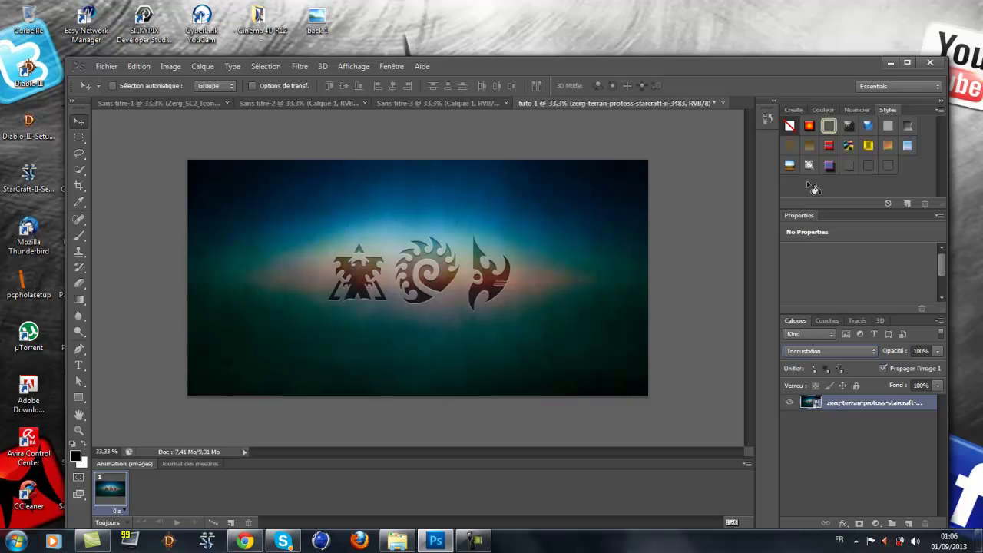
Place the logo21 image from the desktop on the canvas and reduce its height to about 31%.
drag(633, 65, 578, 196)
drag(315, 137, 360, 339)
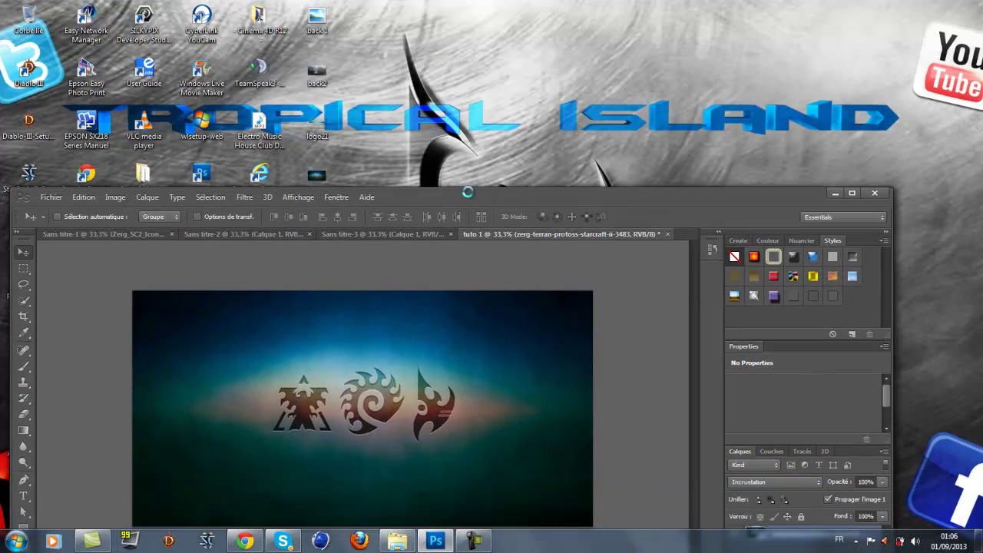
drag(478, 199, 492, 123)
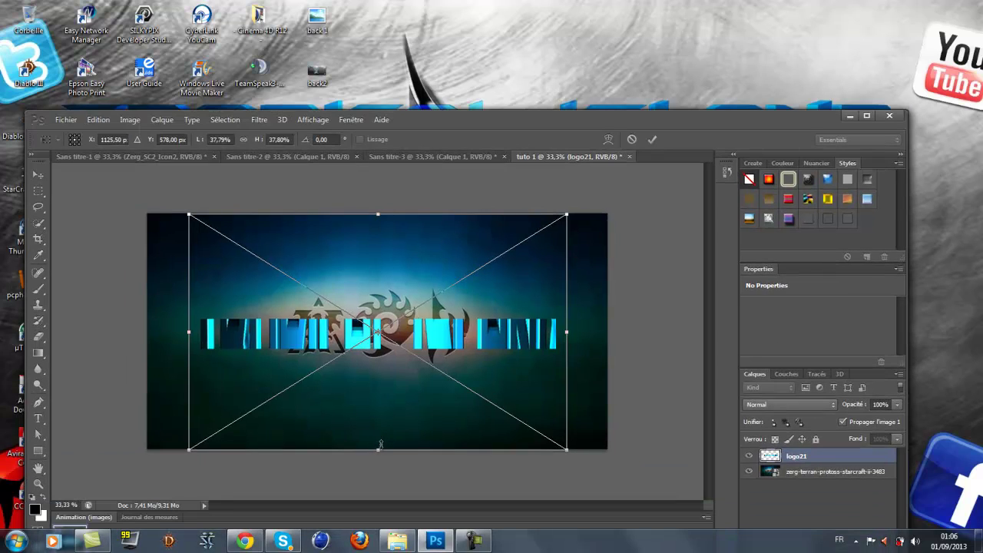
drag(394, 413, 378, 350)
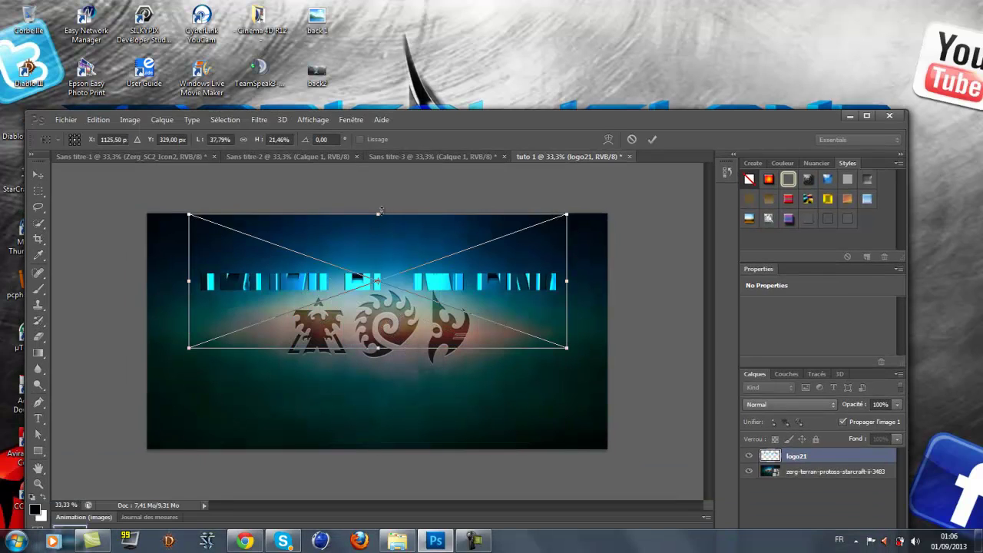
drag(377, 200, 377, 163)
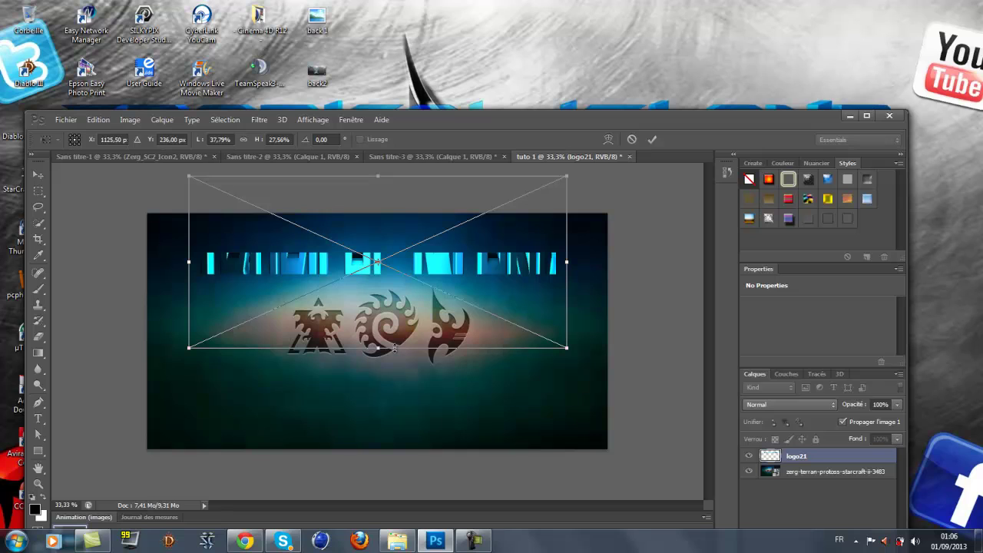
drag(379, 347, 378, 355)
drag(378, 176, 378, 161)
Move the logo21 text up near the canvas's upper edge, above the three symbols, and commit the placement.
right_click(395, 264)
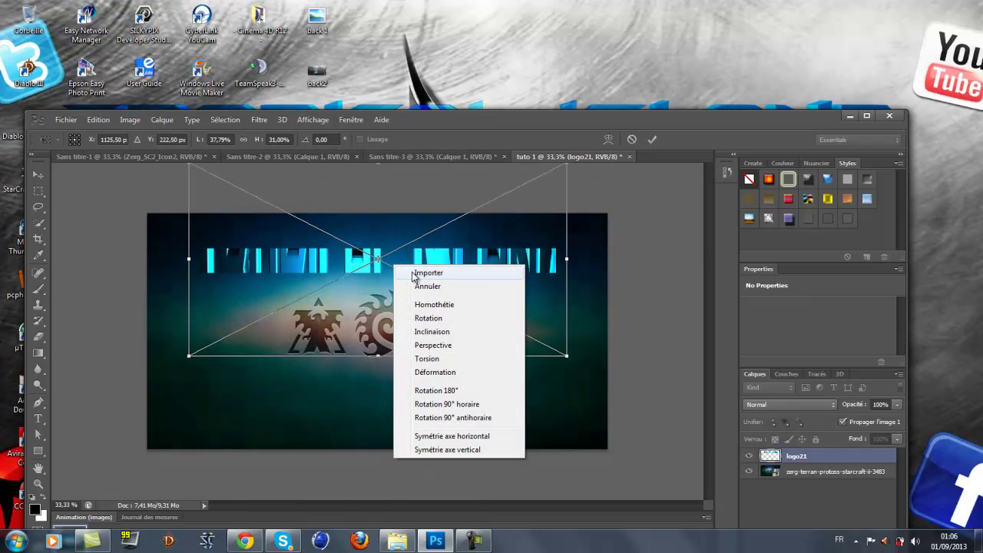
click(385, 243)
right_click(381, 238)
click(374, 216)
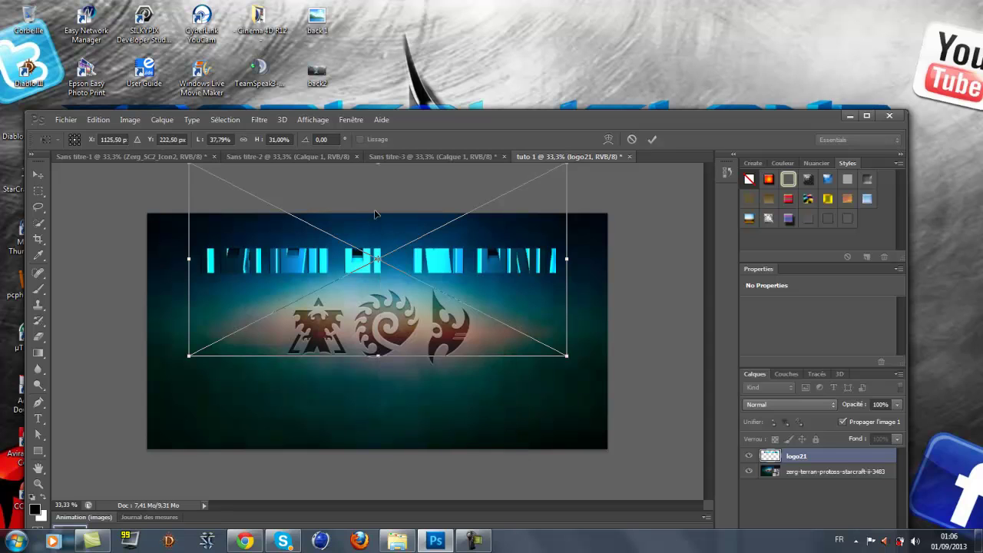
drag(379, 222, 383, 201)
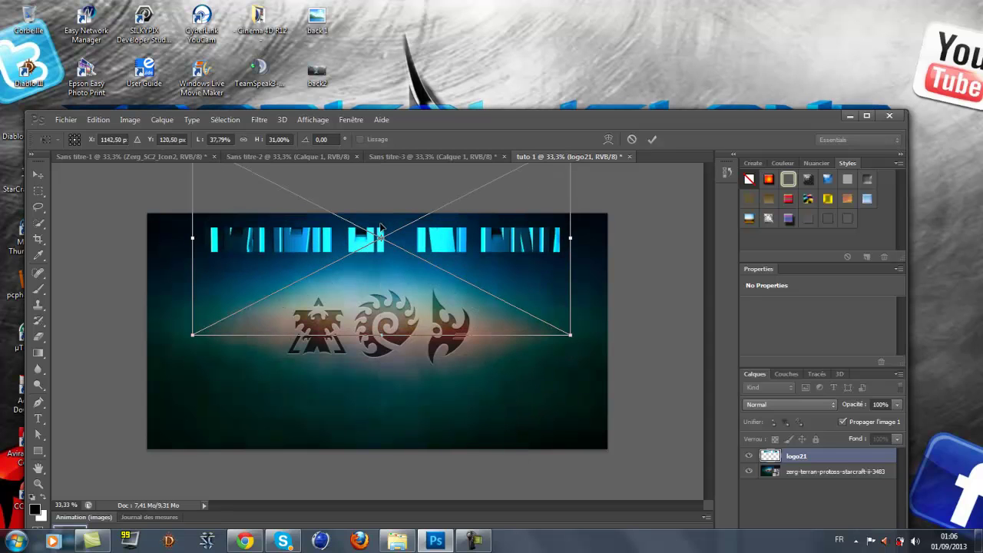
right_click(381, 224)
click(406, 233)
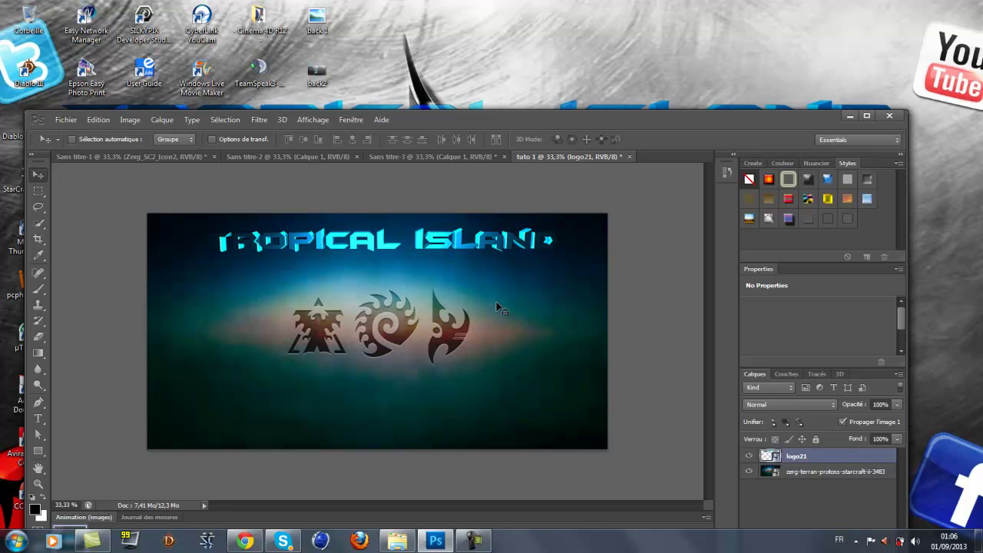
Switch to File Explorer, open the Icones RS folder in a maximized window and browse to the YouTube icons.
click(386, 542)
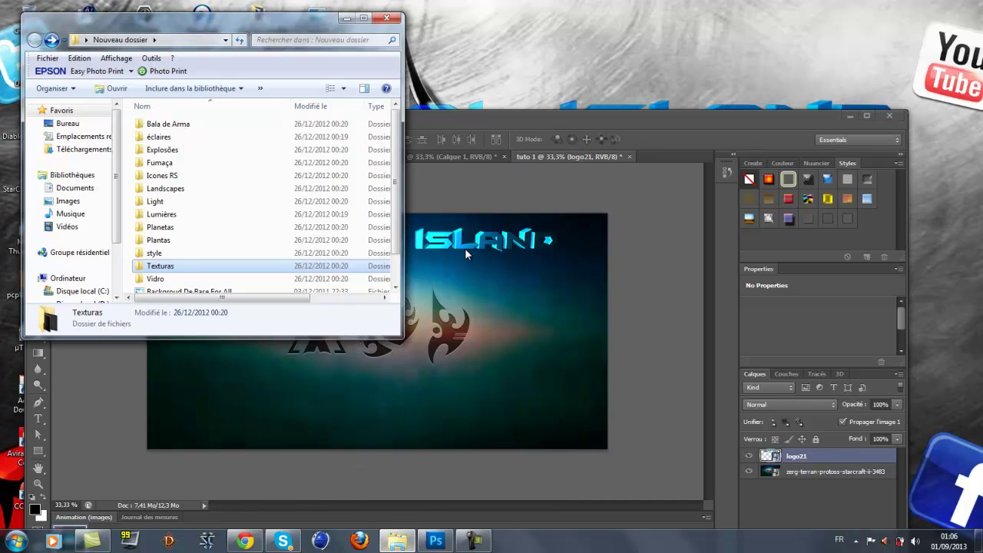
click(181, 182)
double_click(182, 183)
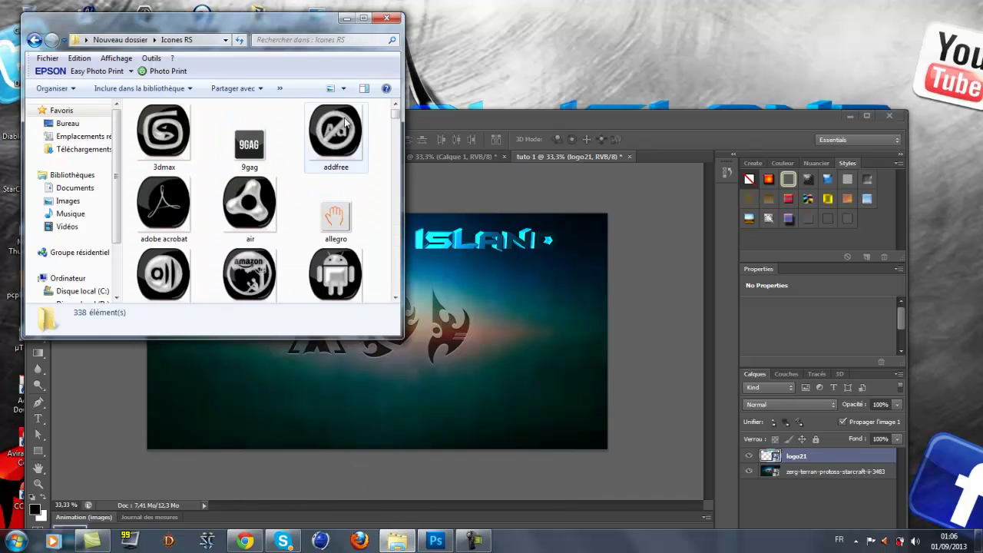
click(363, 17)
scroll(399, 201, down, 5)
scroll(399, 201, down, 15)
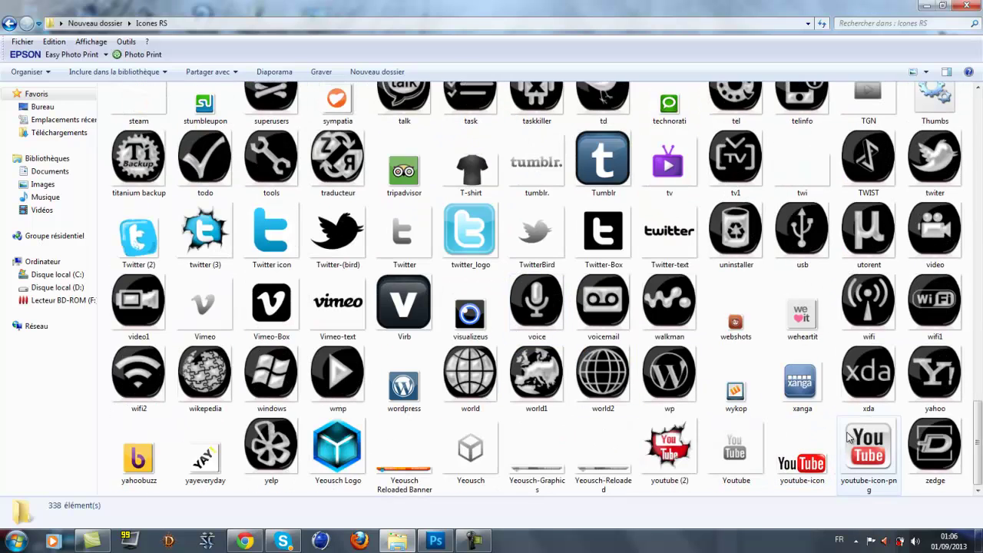
Place youtube-icon-png to the left of the symbols, scaled to about 51% by 45% and rotated about -23°.
drag(863, 443, 417, 375)
drag(312, 268, 364, 332)
drag(473, 332, 451, 311)
drag(355, 345, 198, 299)
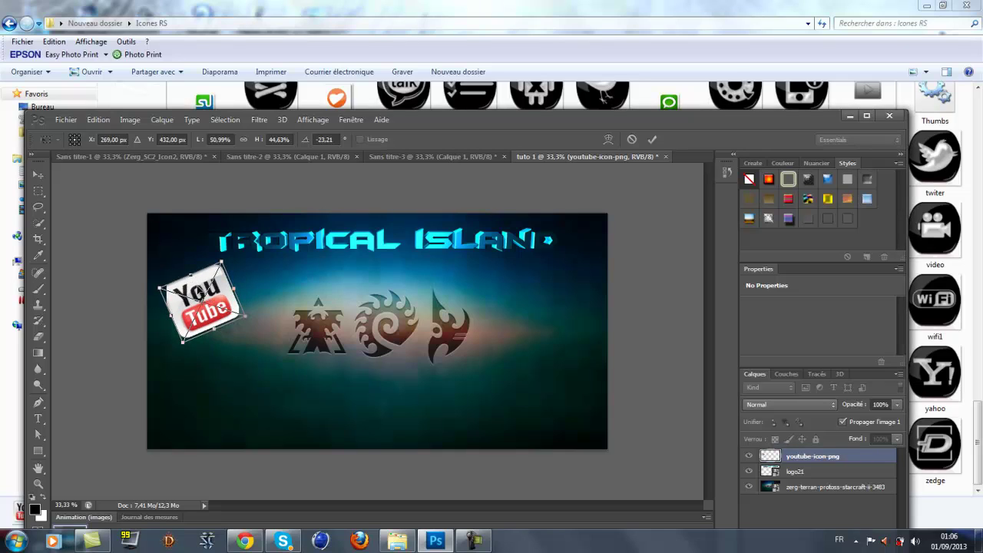
right_click(197, 286)
click(224, 292)
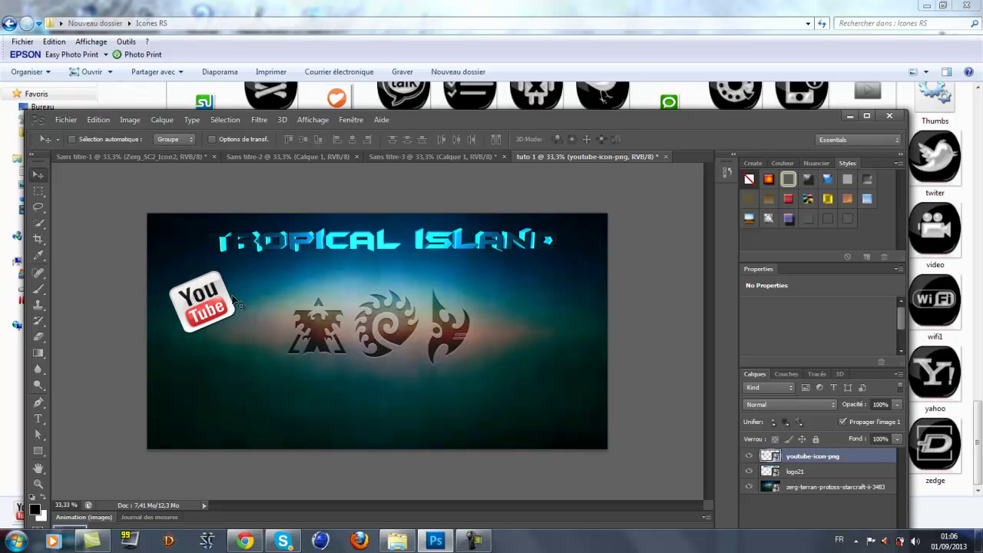
Place twitter_logo from the Icones RS folder to the right of the symbols, shrunk and tilted slightly clockwise.
click(423, 545)
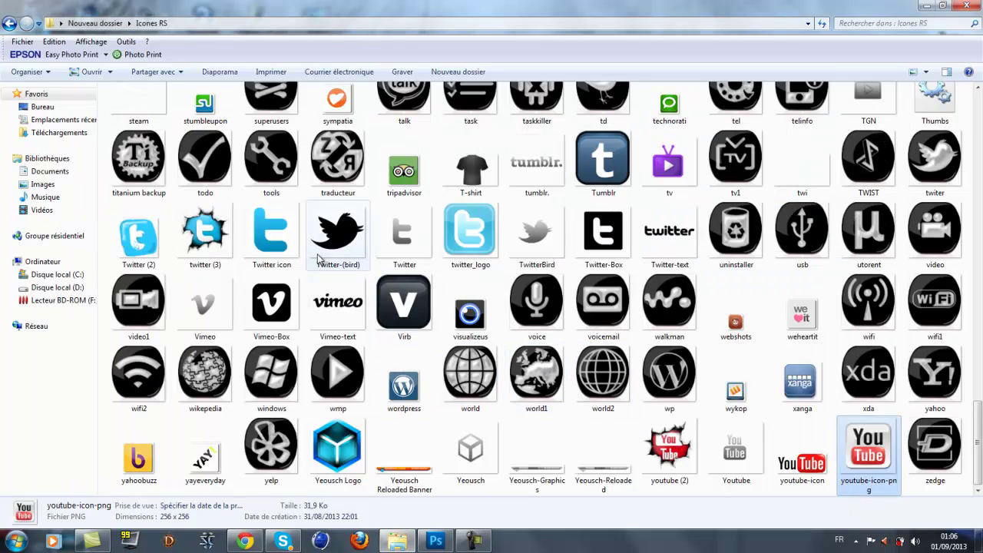
drag(465, 246, 514, 333)
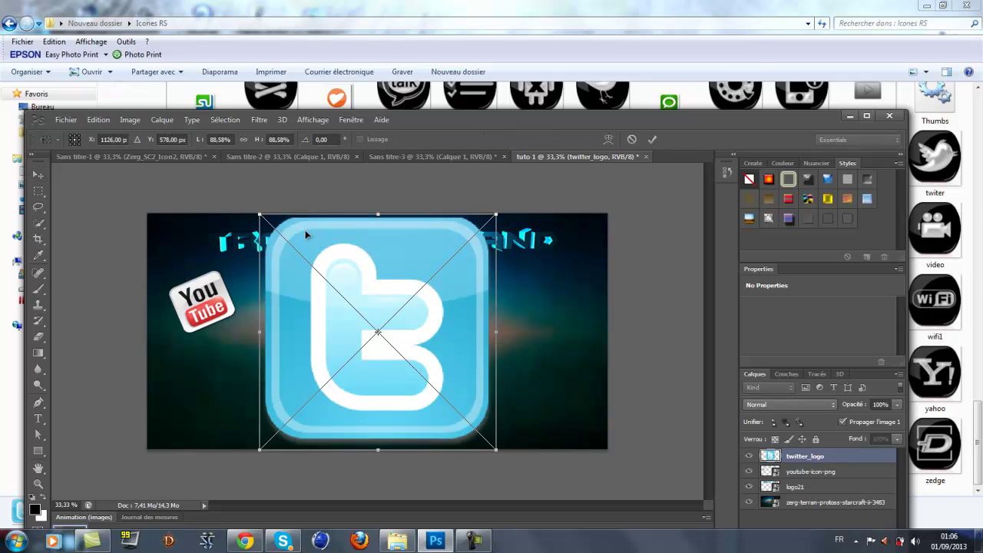
drag(255, 214, 493, 383)
drag(481, 418, 558, 293)
right_click(570, 294)
click(604, 305)
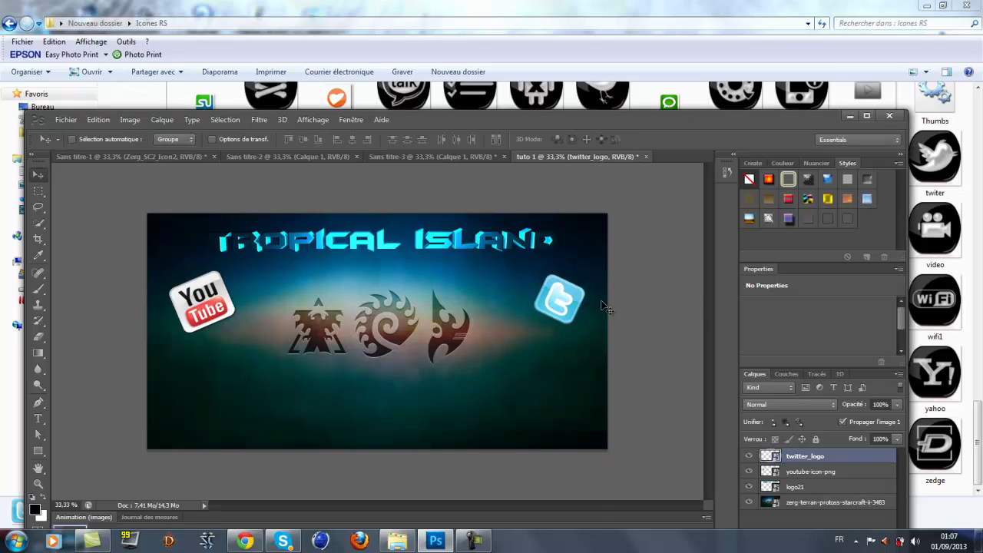
Open the Planetas folder in File Explorer and place the blue planet image cosmos5_0004 in the document.
click(403, 542)
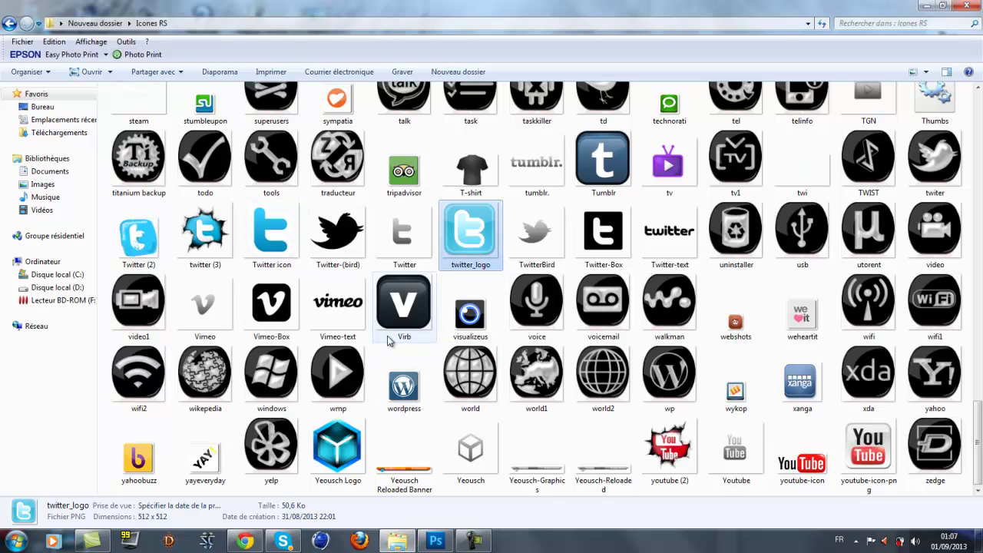
click(10, 23)
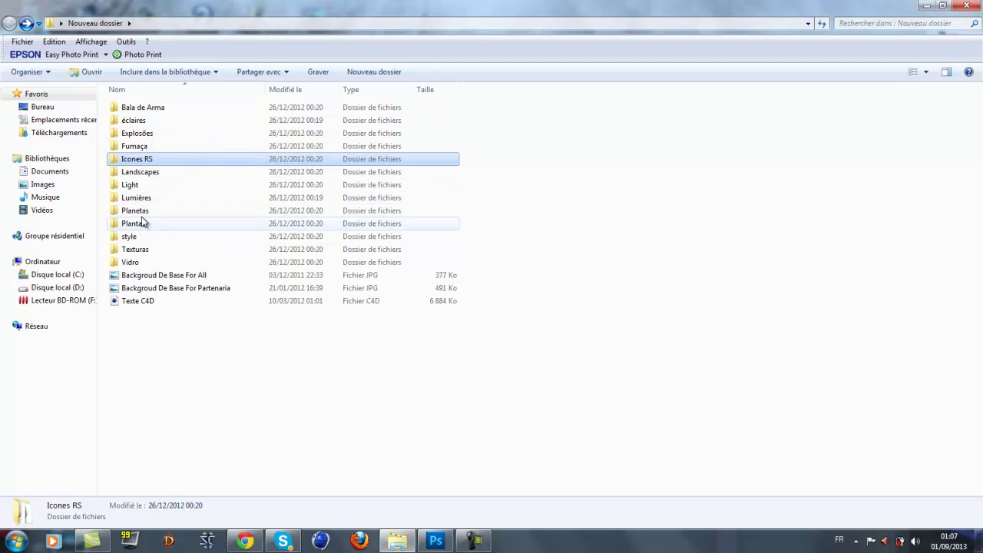
double_click(132, 211)
drag(204, 128, 396, 432)
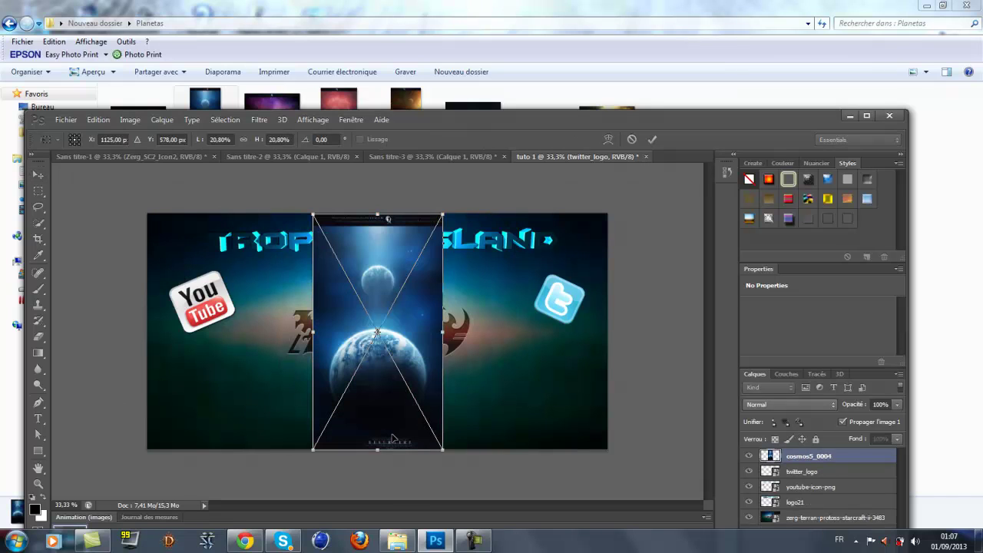
Move the planet image to the lower middle of the canvas, widen it to about 26% and commit the placement.
drag(373, 252, 374, 315)
drag(316, 394, 292, 393)
mouse_move(445, 392)
mouse_down()
mouse_move(435, 393)
mouse_move(456, 393)
mouse_up()
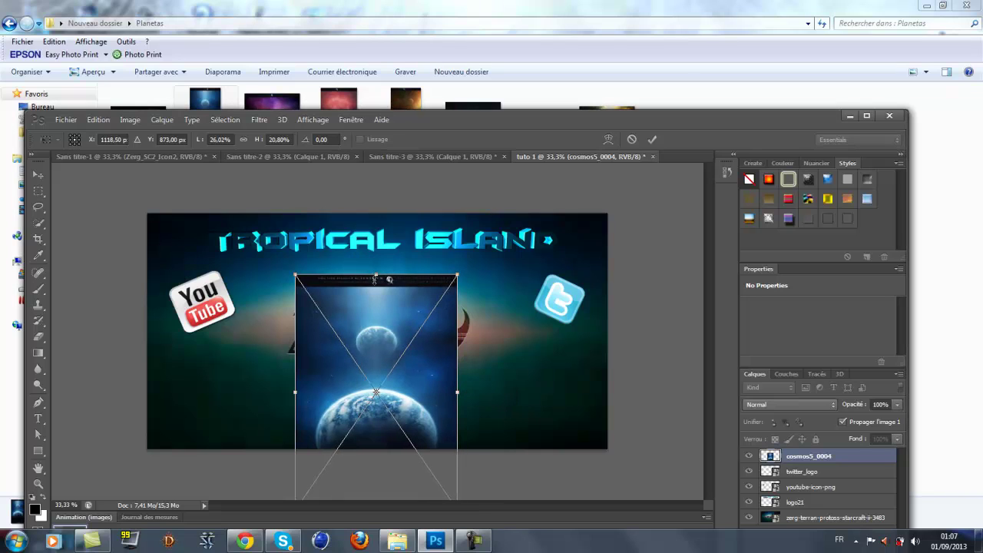
right_click(362, 304)
click(423, 309)
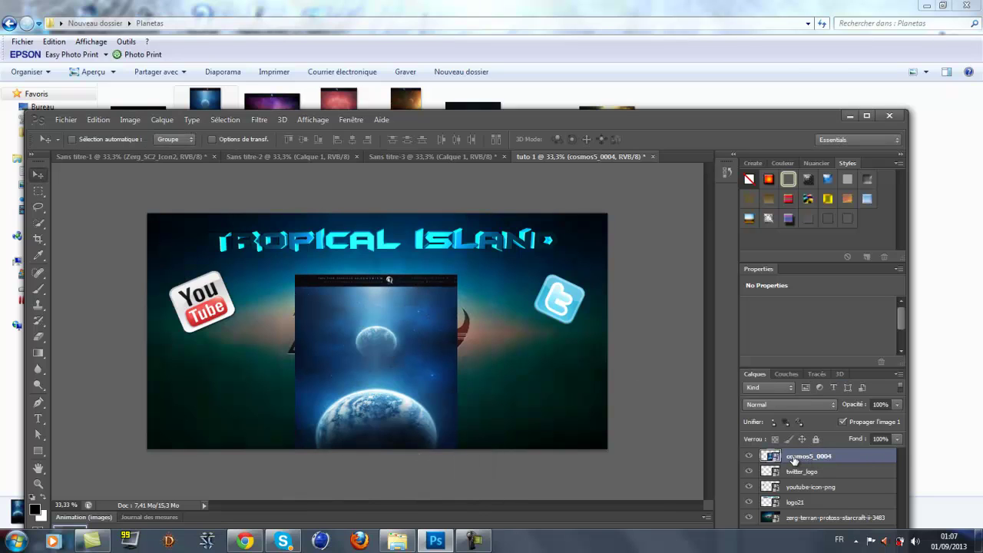
Rasterize the cosmos5_0004 layer and activate the Eraser tool.
right_click(794, 460)
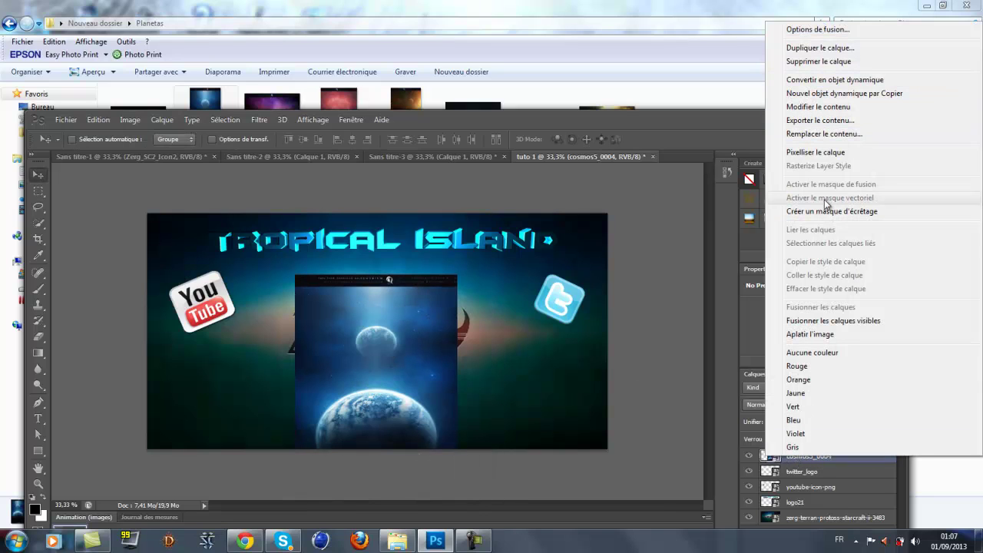
click(813, 153)
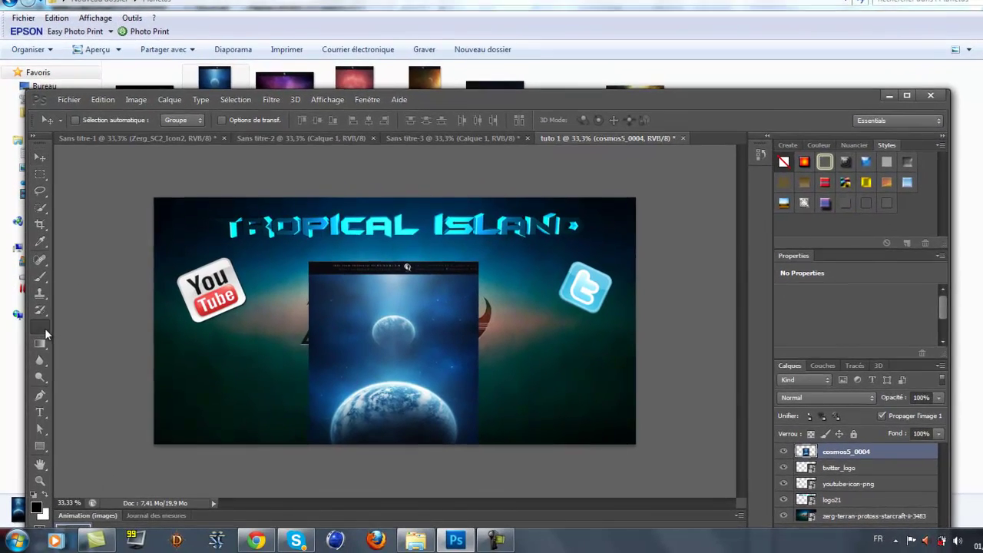
click(39, 338)
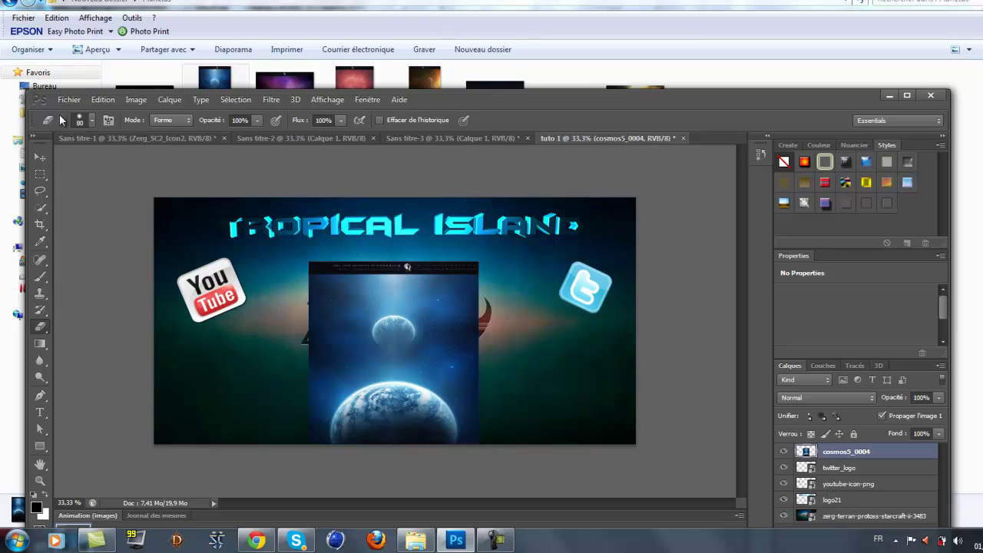
Set the eraser to a soft round brush with a size of 240 px and 40% hardness.
click(60, 122)
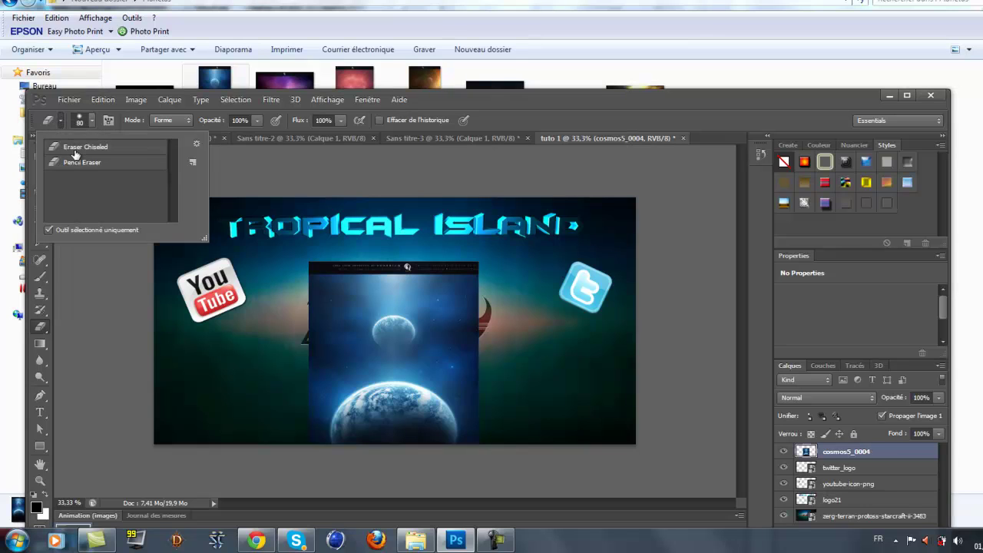
click(100, 147)
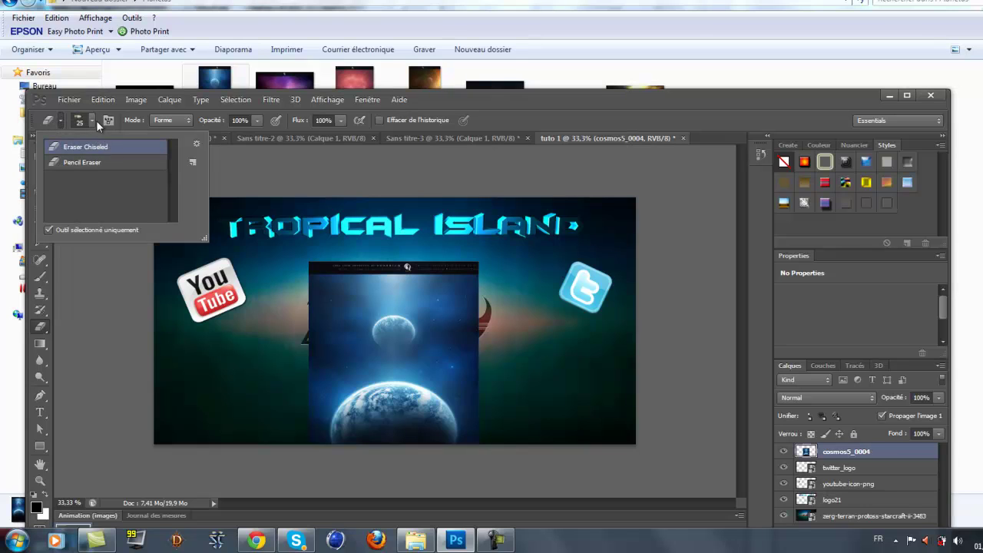
click(93, 121)
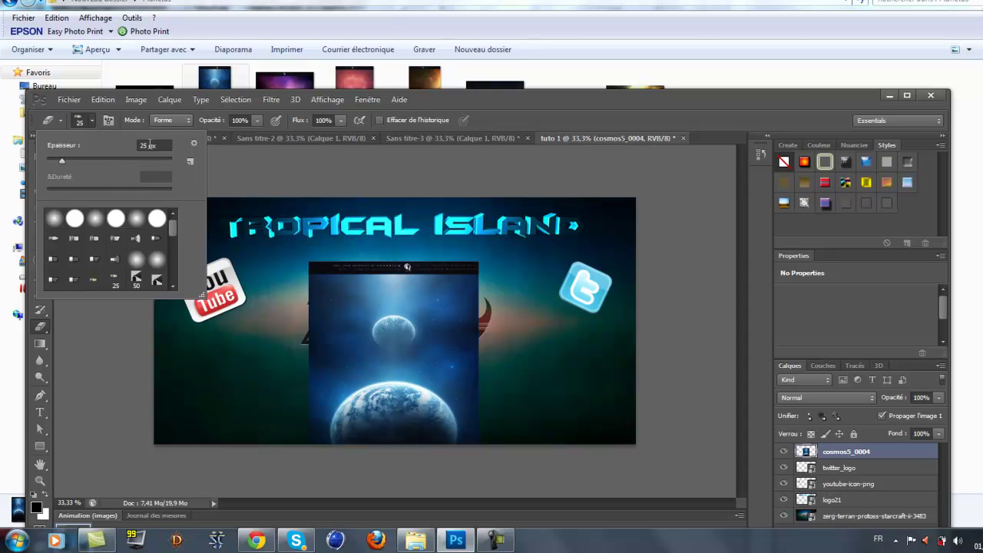
text(240)
click(54, 218)
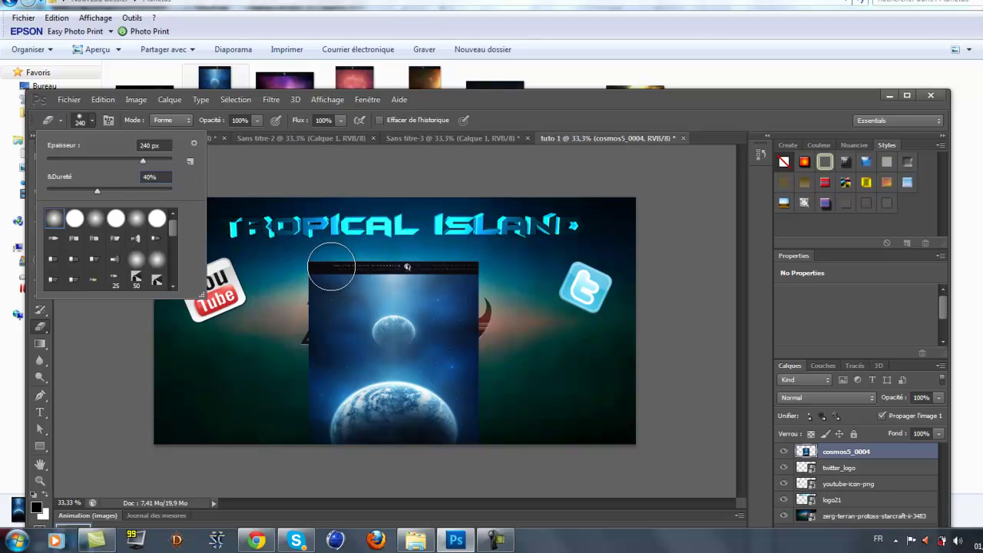
Erase the space background, upper banner and small planet from cosmos5_0004, leaving only the large blue planet, and activate the Move tool.
click(330, 265)
mouse_move(317, 268)
mouse_down()
mouse_move(346, 251)
mouse_move(349, 269)
mouse_move(477, 273)
mouse_move(419, 303)
mouse_up()
mouse_move(312, 332)
mouse_down()
mouse_move(327, 301)
mouse_move(312, 322)
mouse_move(304, 377)
mouse_move(340, 336)
mouse_move(478, 354)
mouse_move(493, 415)
mouse_move(486, 437)
mouse_move(488, 409)
mouse_up()
mouse_move(456, 363)
mouse_down()
mouse_move(419, 349)
mouse_move(342, 350)
mouse_move(298, 383)
mouse_move(297, 420)
mouse_move(340, 367)
mouse_move(418, 349)
mouse_up()
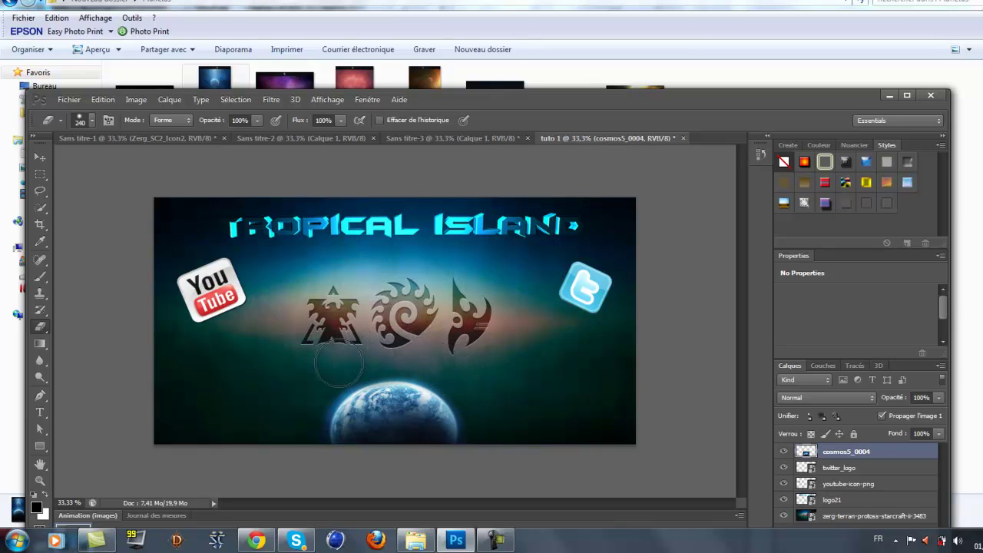
mouse_move(315, 393)
mouse_down()
mouse_move(307, 426)
mouse_move(315, 396)
mouse_move(347, 371)
mouse_up()
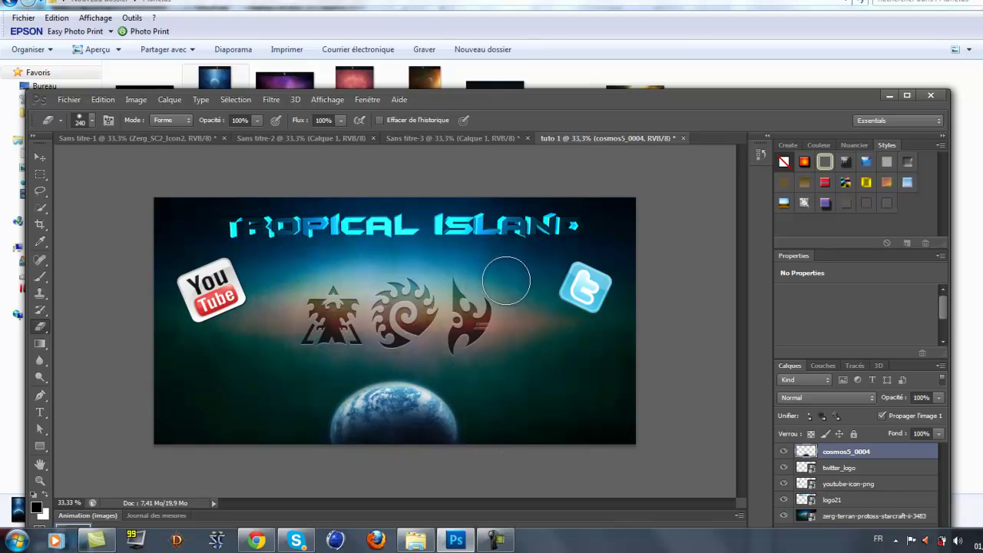
click(38, 159)
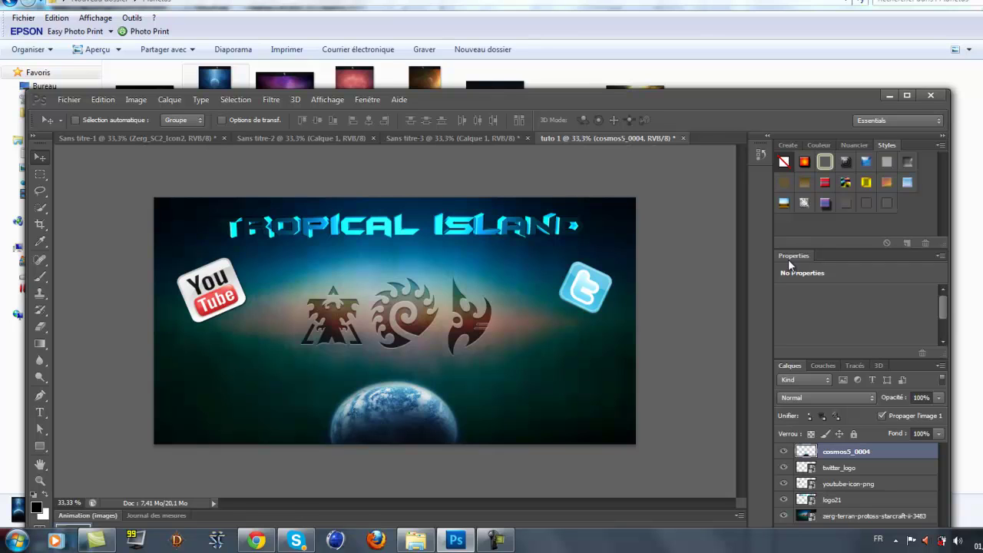
Switch to File Explorer and place the lightning image Untitled-4 from the éclaires folder in the tuto 1 document.
click(413, 538)
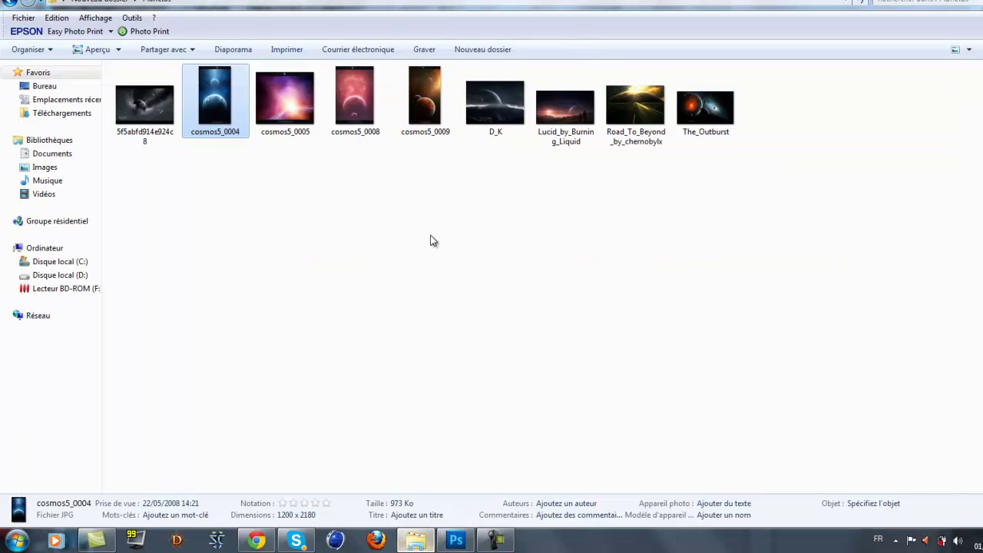
click(4, 6)
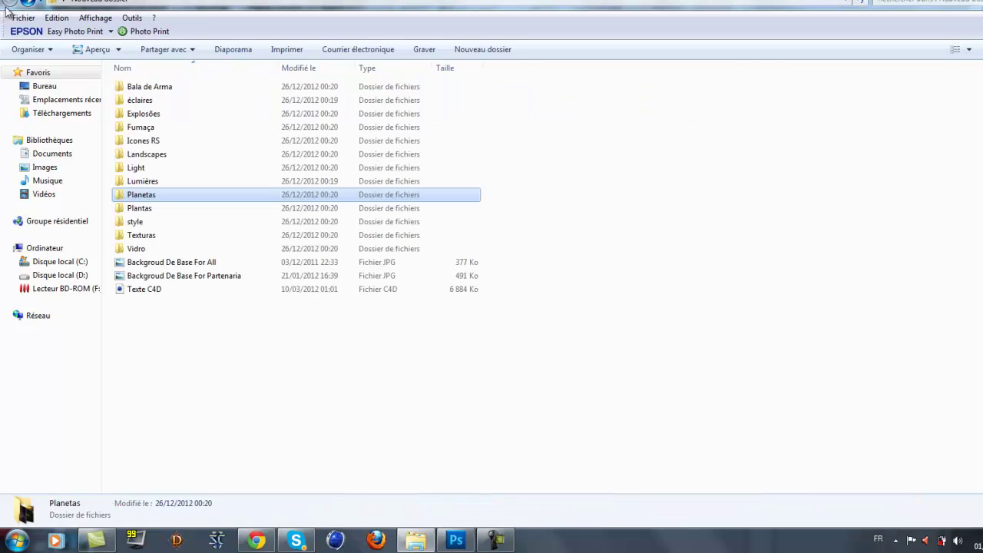
double_click(165, 88)
click(11, 6)
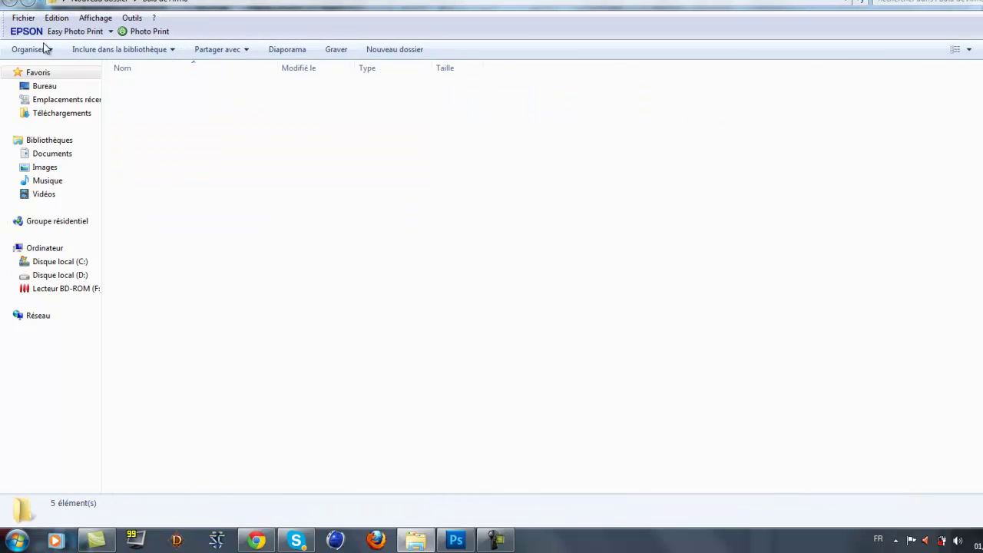
double_click(146, 112)
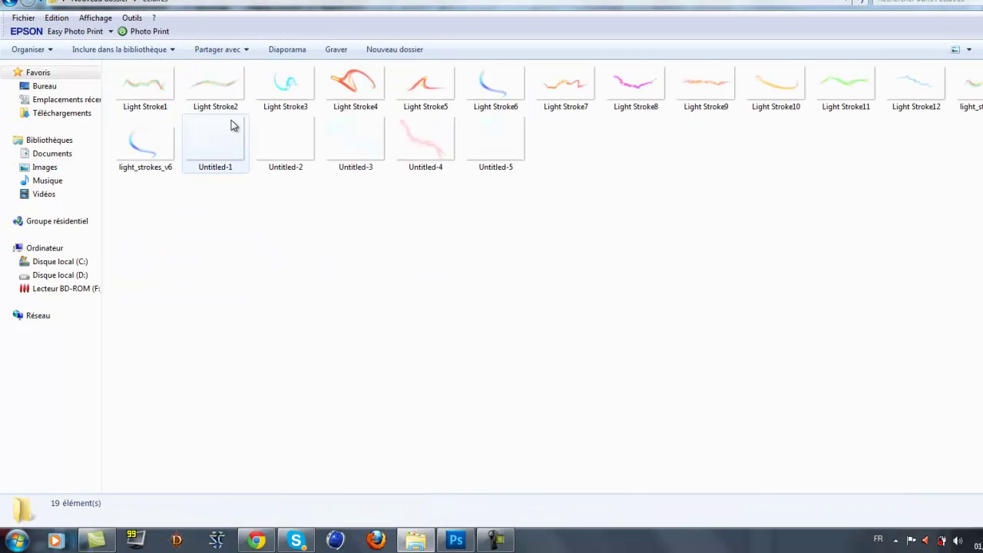
click(428, 170)
drag(427, 170, 313, 338)
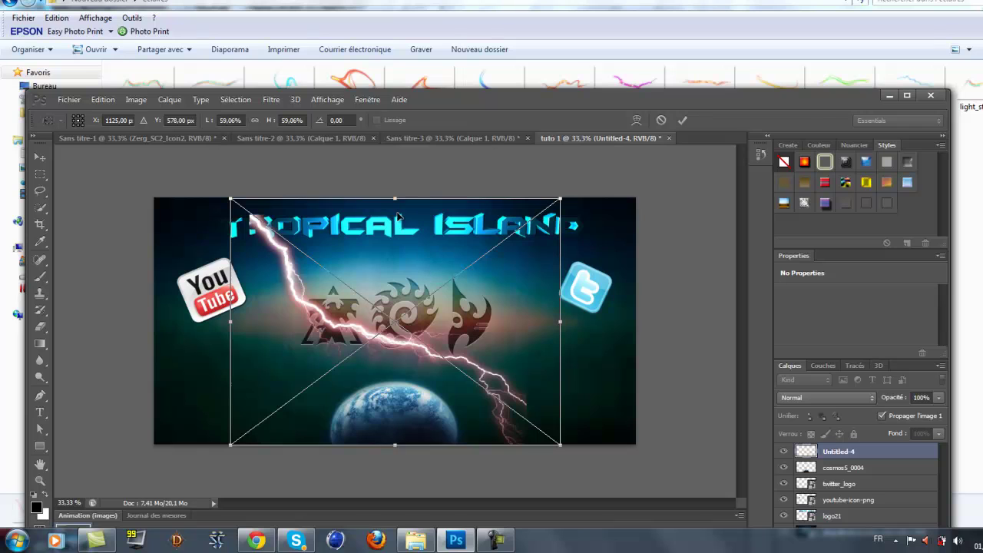
Reduce the lightning's height to about 54%, shift it so it runs from the YouTube icon to the planet, and commit the placement.
drag(394, 201, 395, 220)
drag(349, 292, 267, 266)
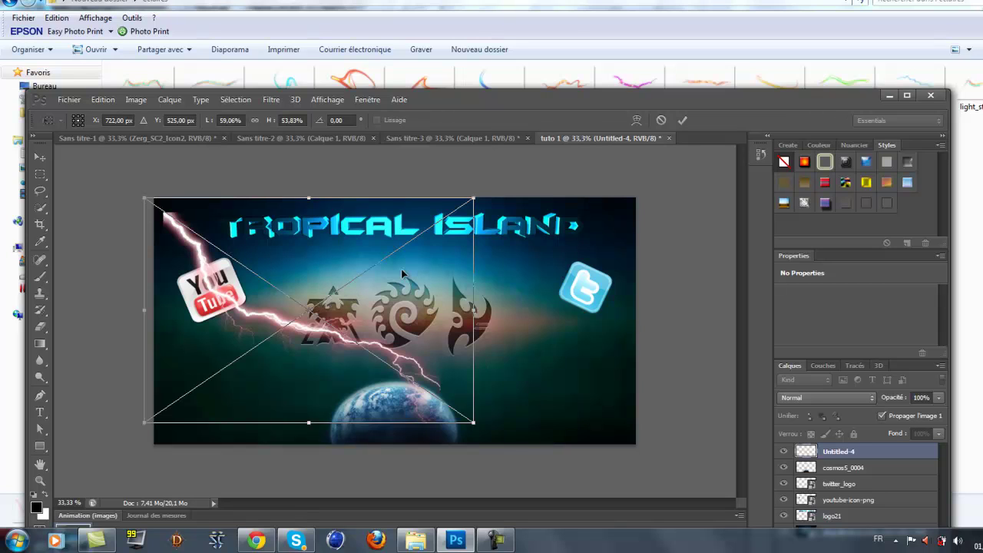
right_click(360, 305)
click(395, 310)
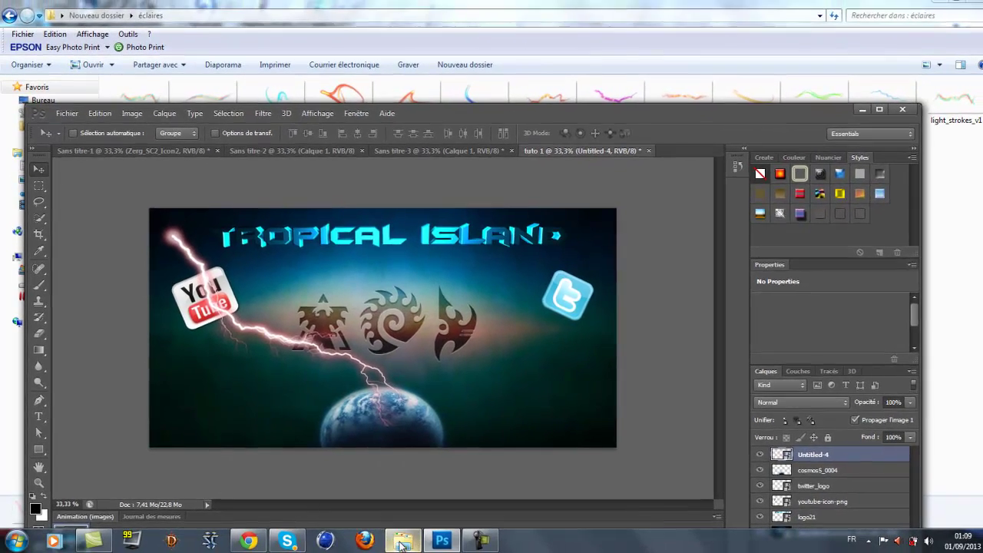
Examine the images in the Explosões, Fumaça, Plantas, style and Texturas folders in File Explorer.
click(415, 540)
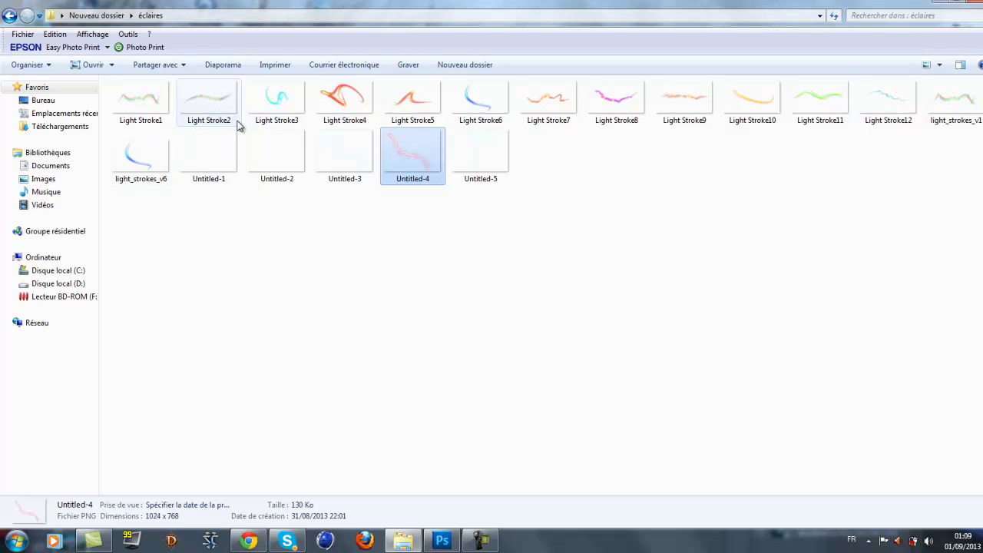
click(10, 15)
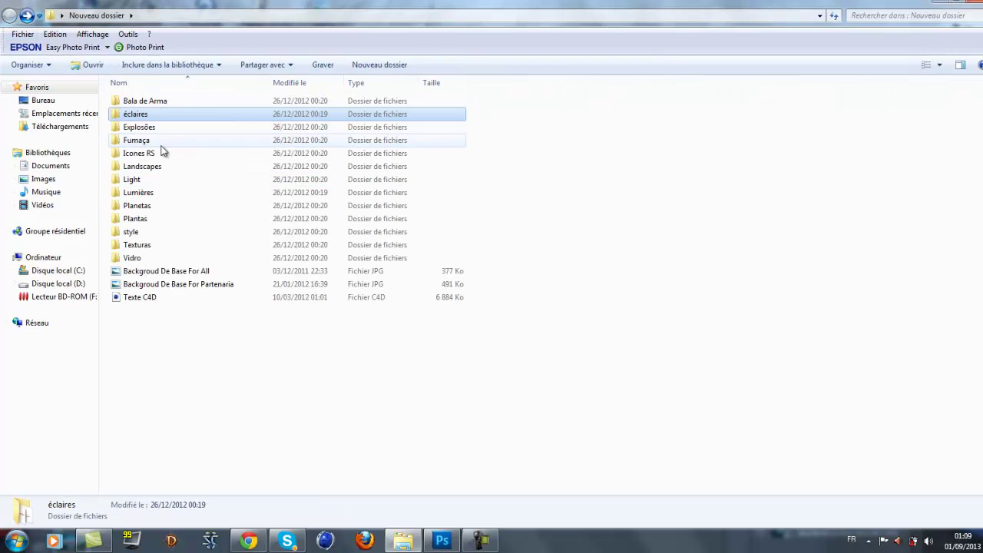
click(152, 139)
double_click(149, 129)
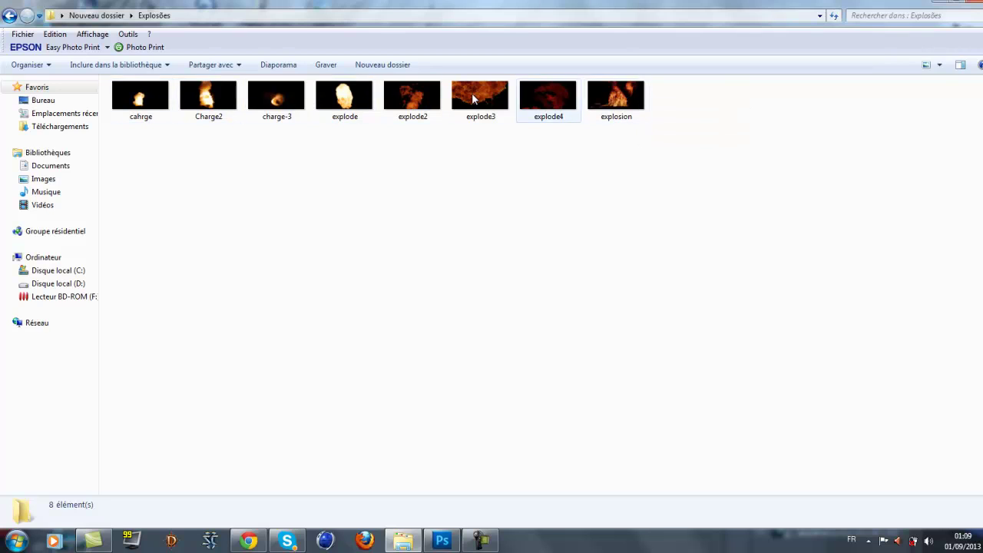
click(11, 16)
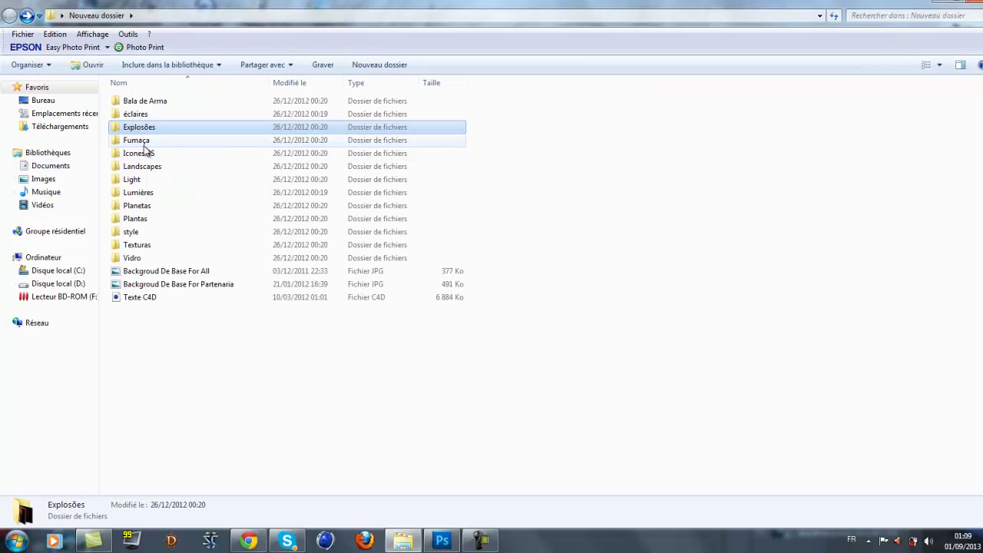
double_click(143, 143)
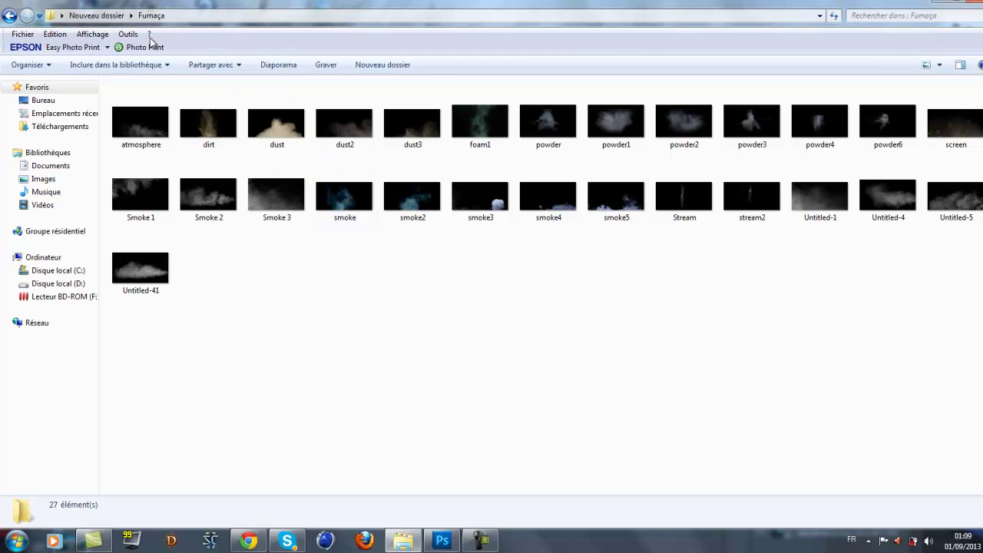
click(11, 17)
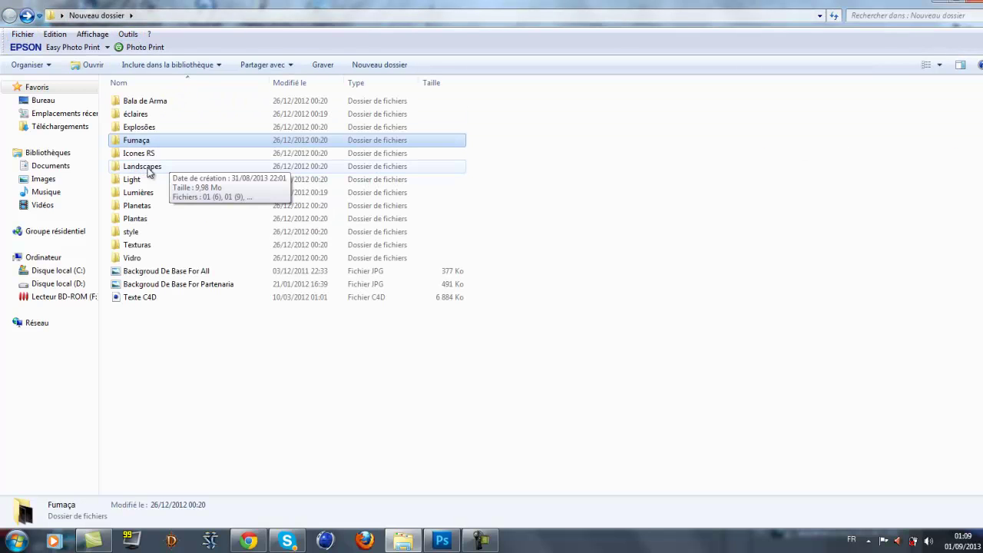
double_click(151, 222)
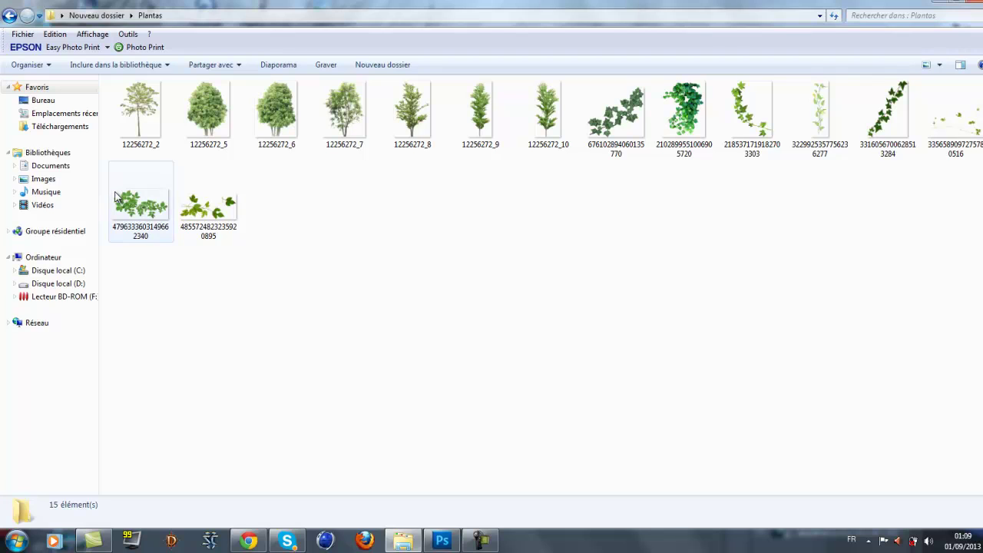
click(10, 16)
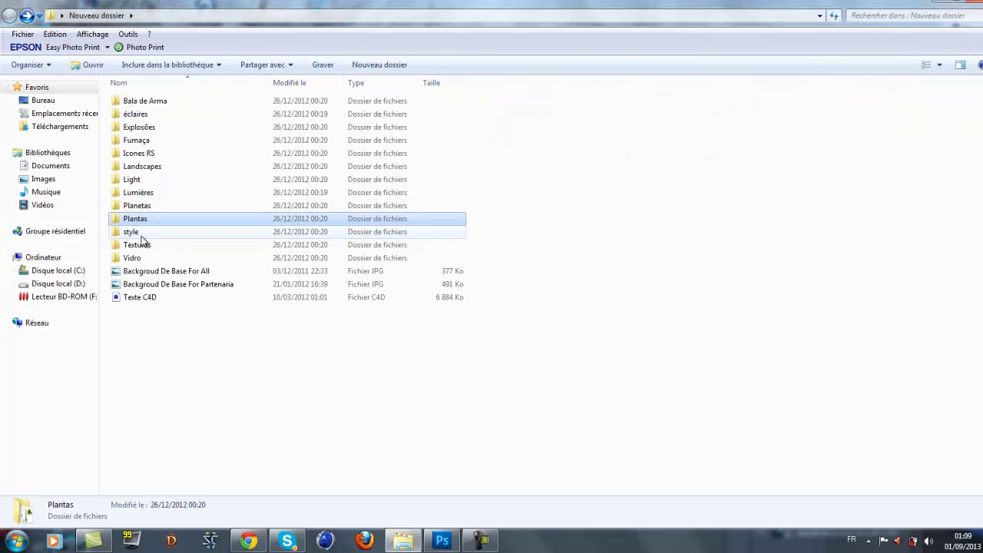
double_click(150, 232)
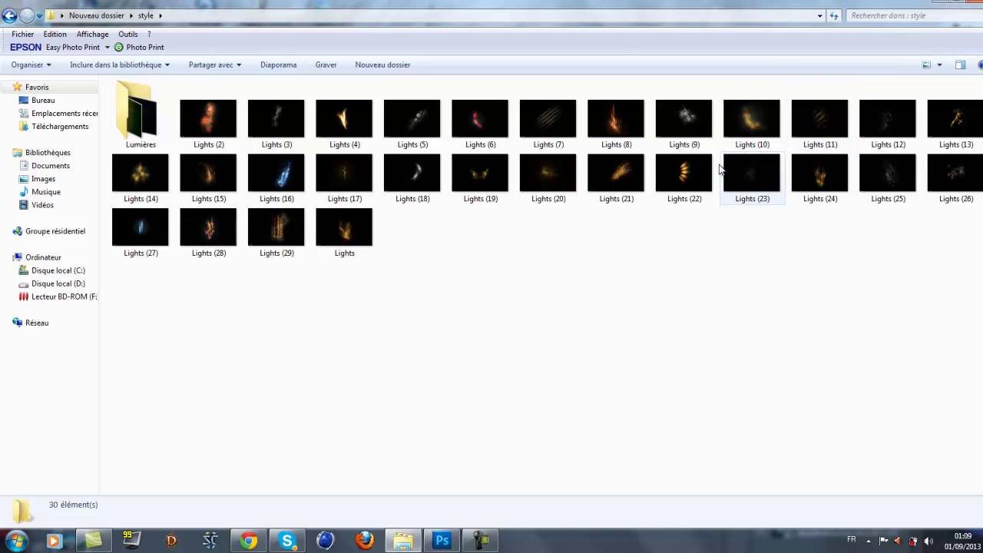
click(10, 16)
double_click(150, 244)
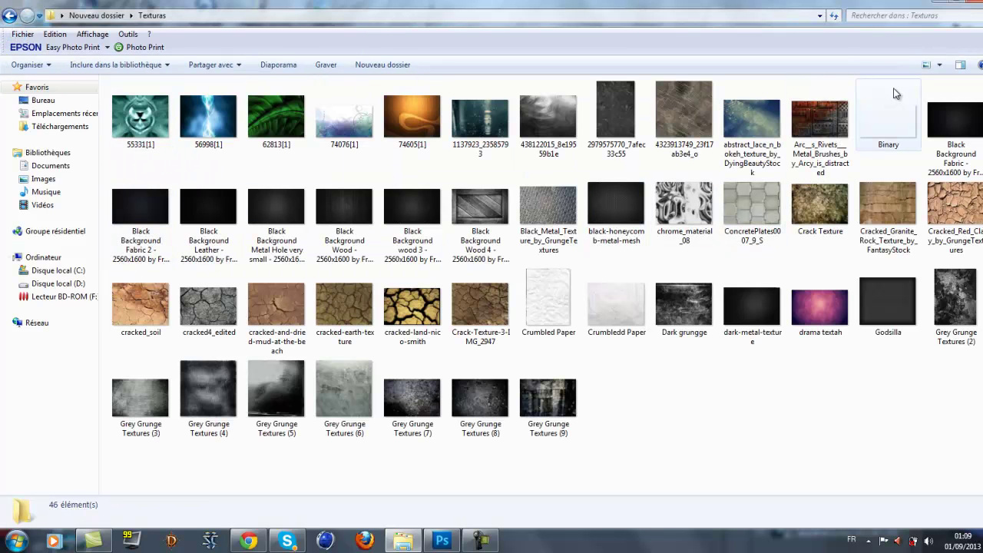
click(943, 3)
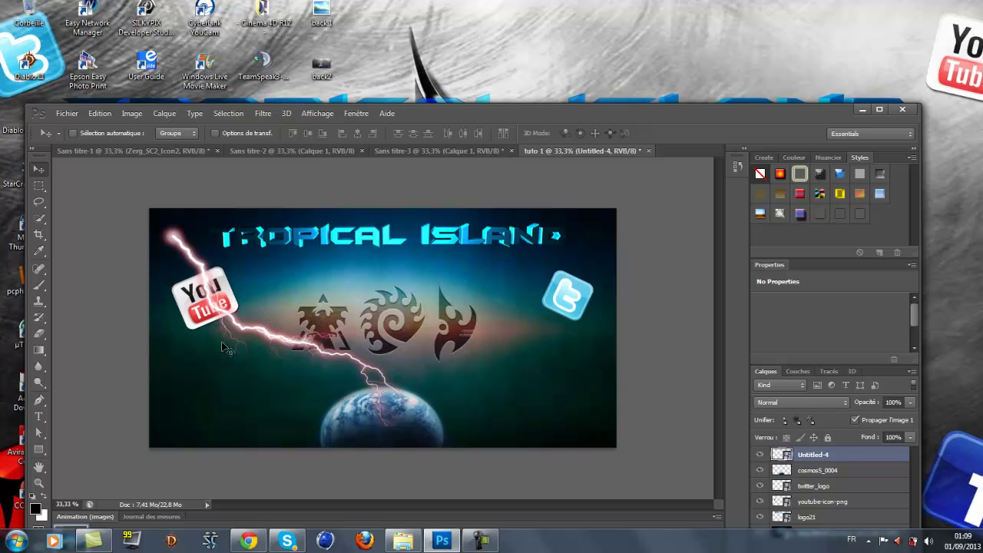
Return to the resource folder list, switch back to Photoshop and view the blending modes available for the Untitled-4 layer.
click(419, 545)
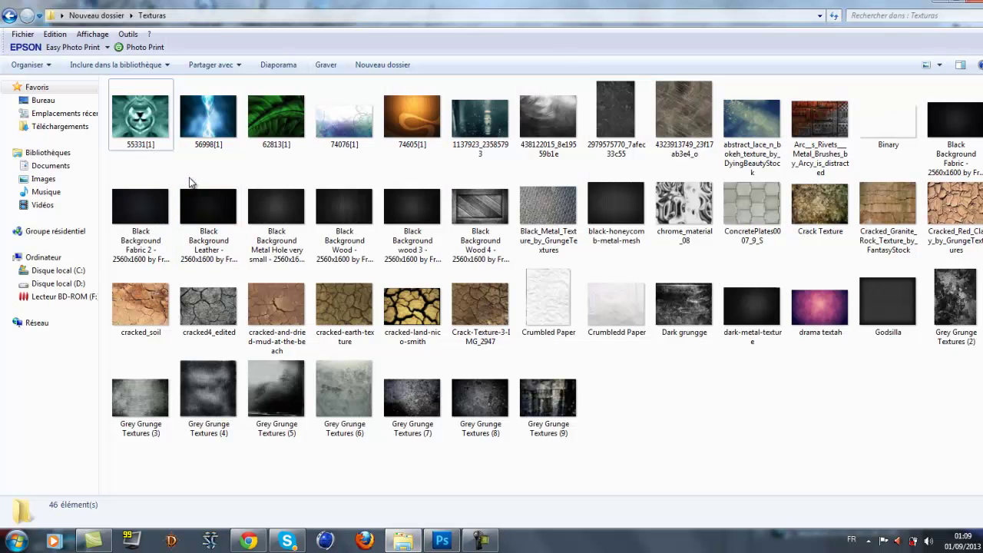
click(10, 16)
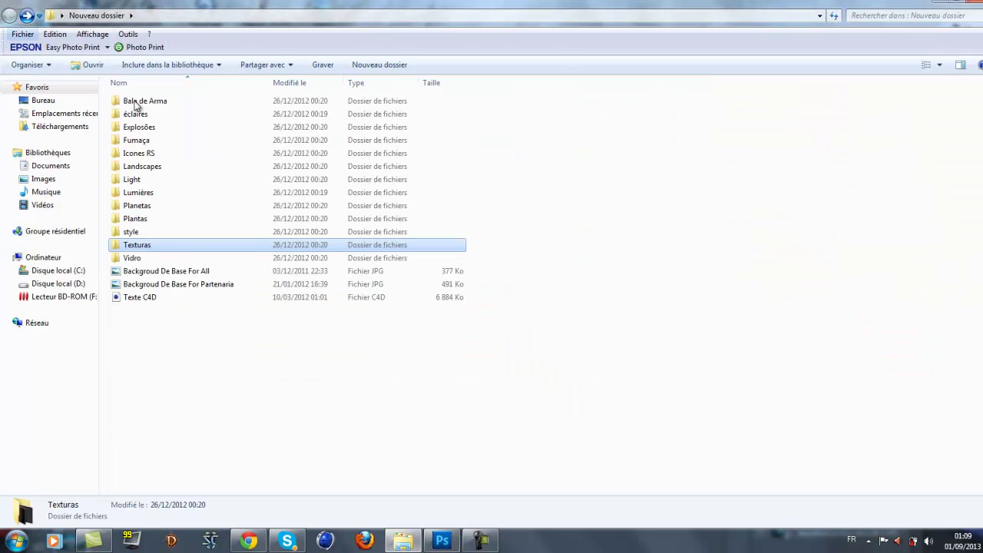
click(142, 258)
click(140, 248)
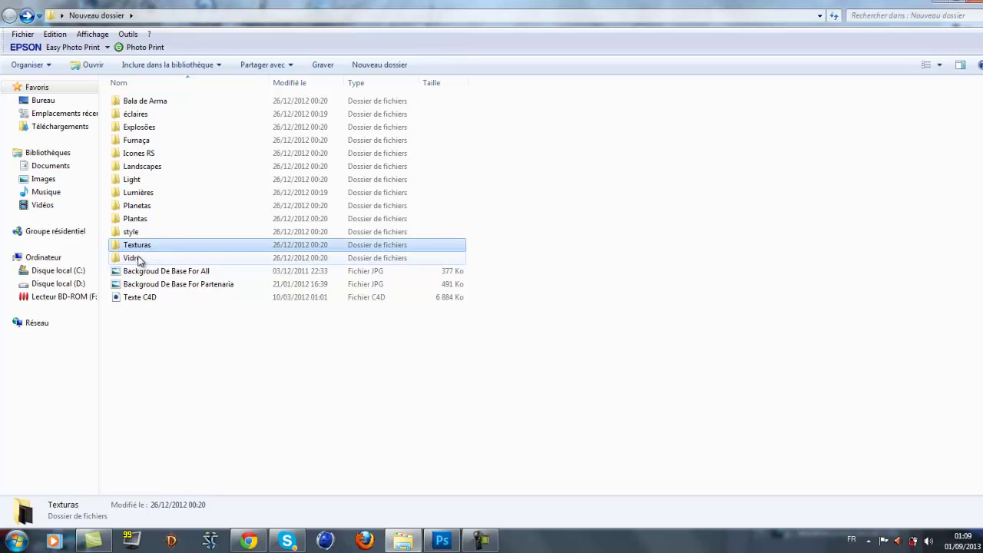
click(442, 541)
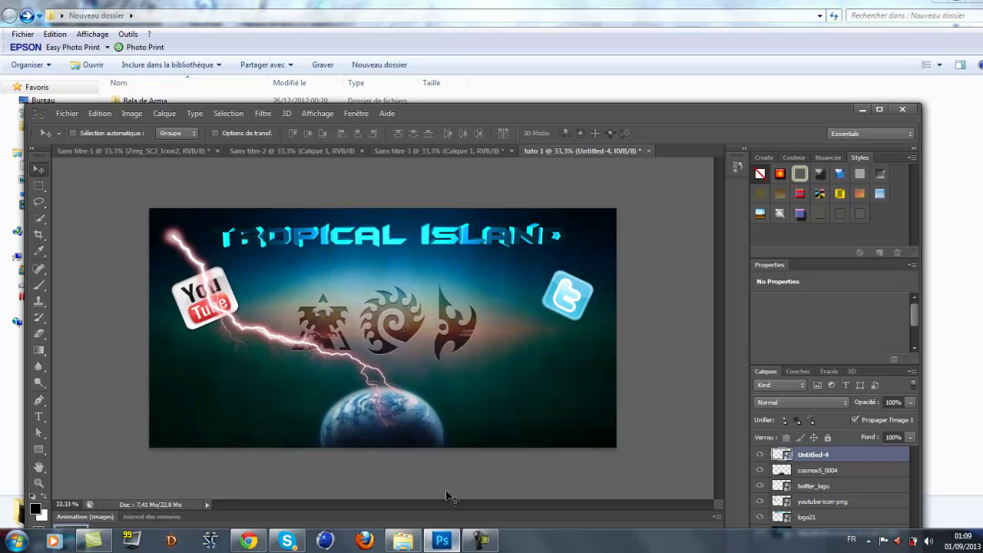
click(817, 403)
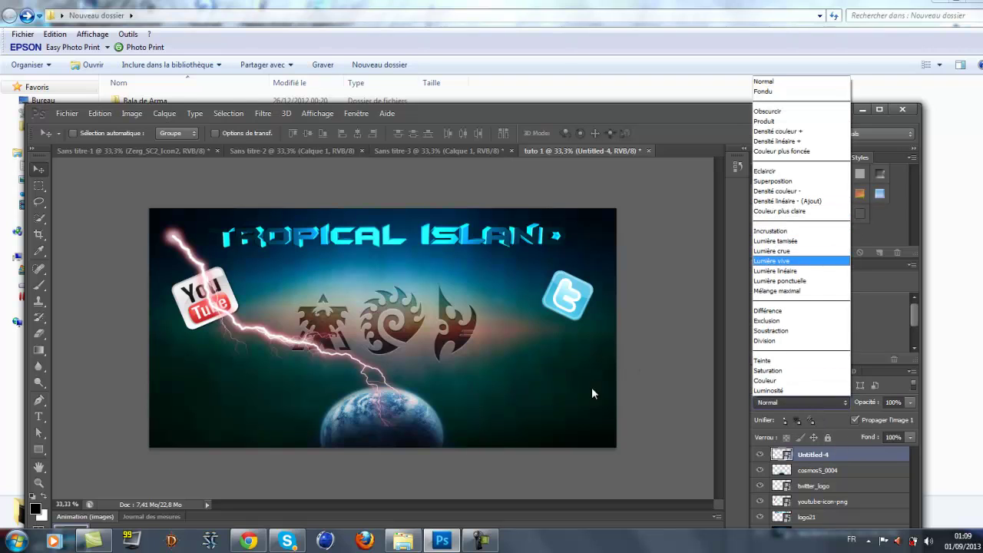
Examine the broken-glass images in the Vidro folder in File Explorer and return to the Photoshop document.
click(403, 541)
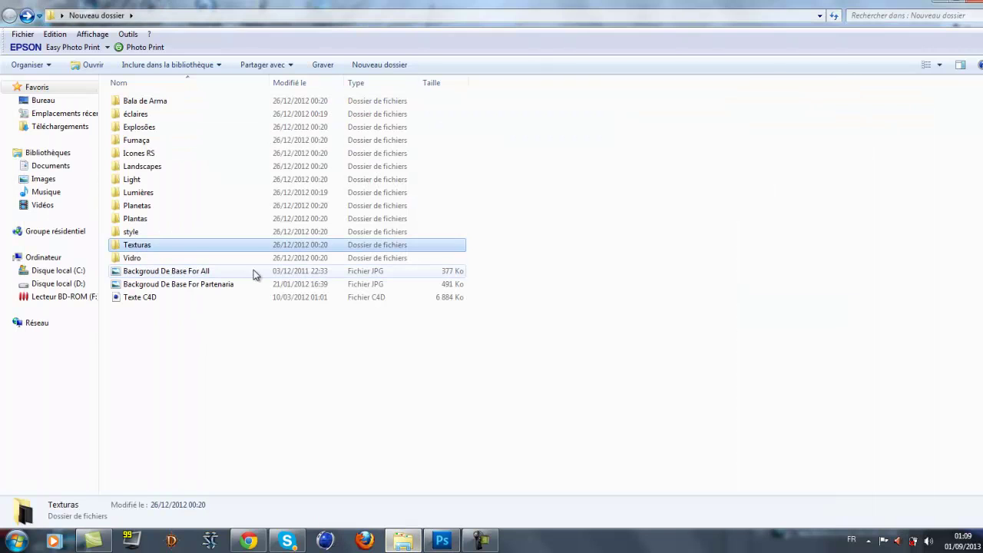
double_click(182, 260)
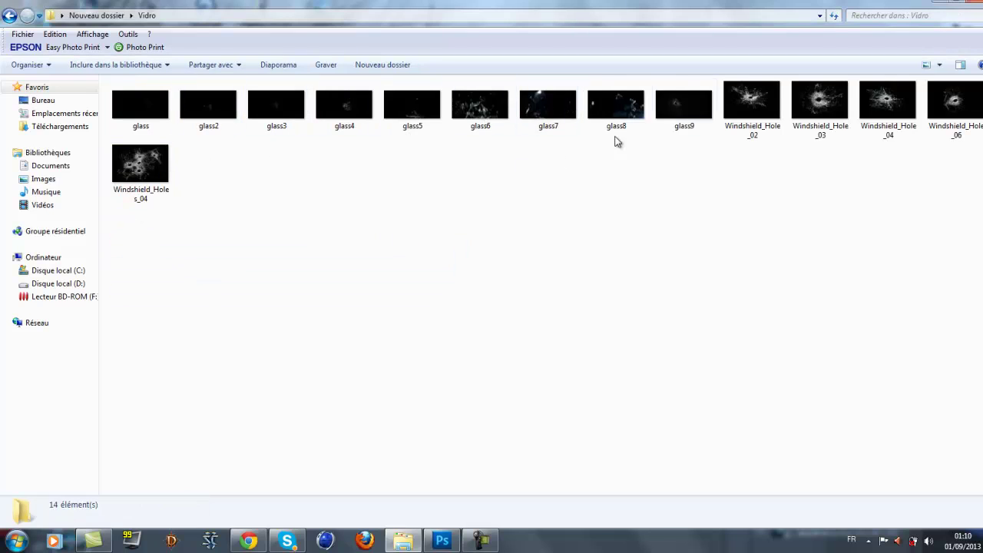
click(9, 15)
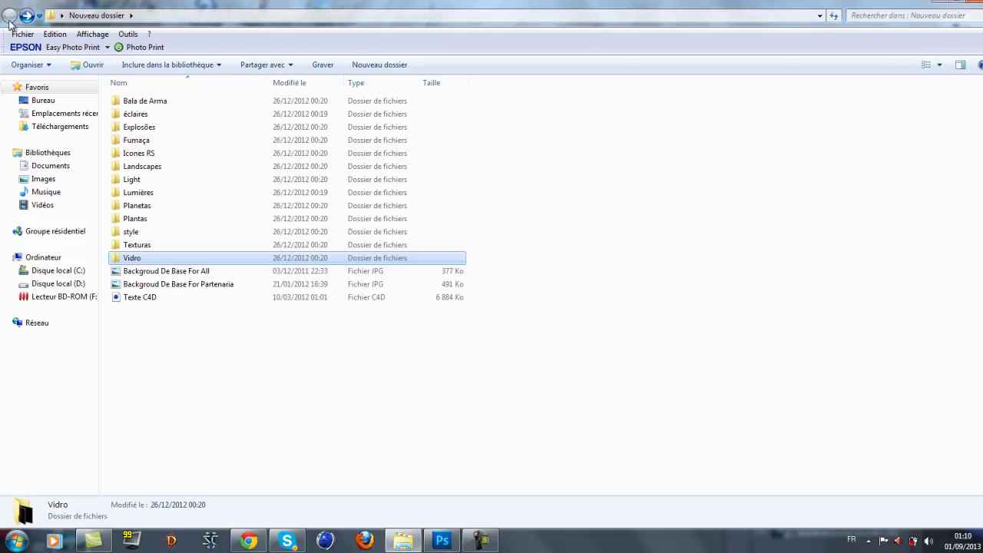
click(938, 6)
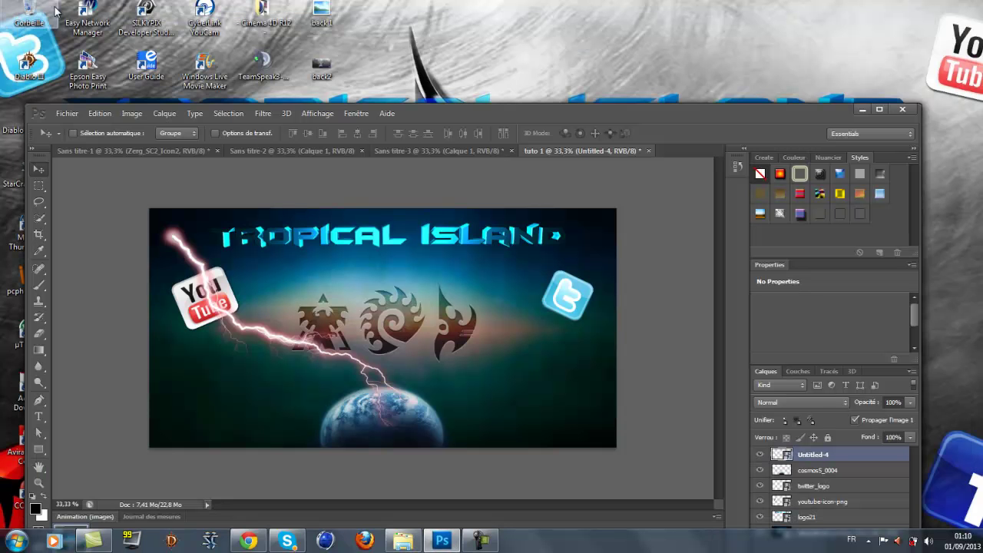
Save a copy of the composition to the Bureau (desktop) as tuto 1.jpg in JPEG format with Maximum quality.
click(71, 116)
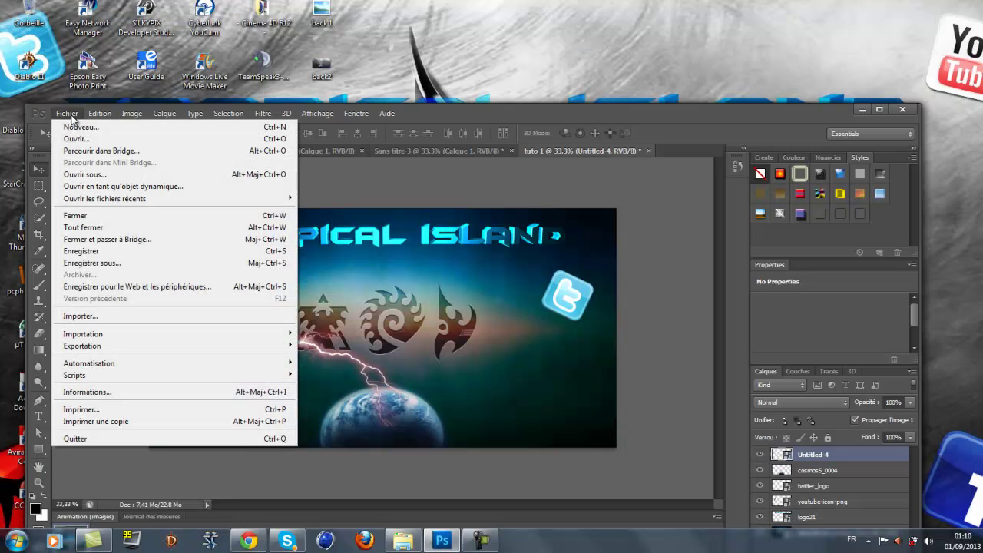
click(107, 262)
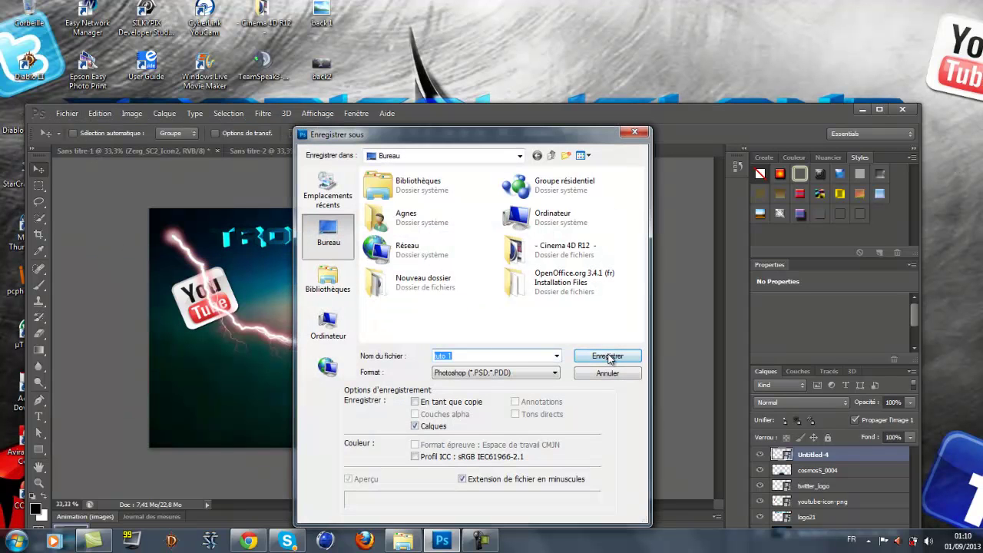
click(531, 373)
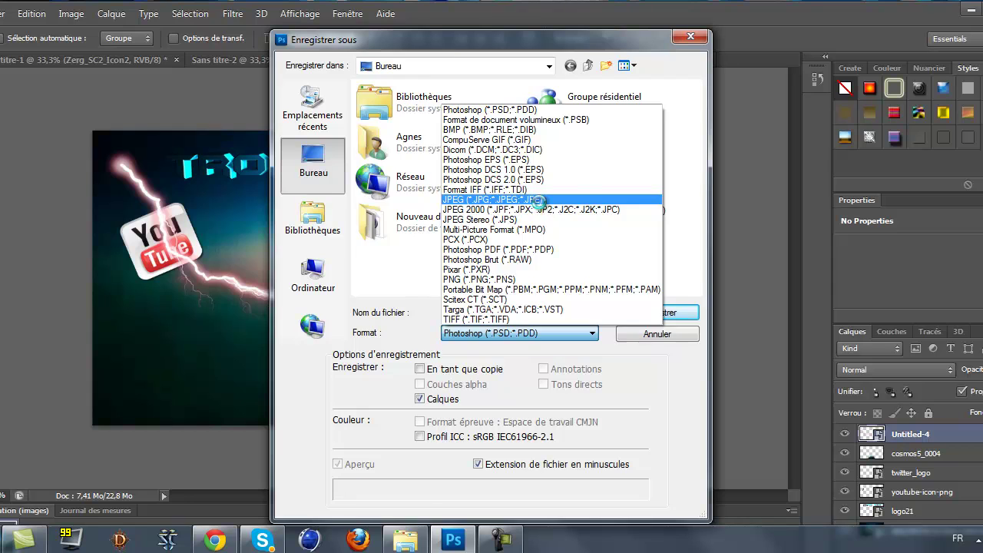
click(513, 265)
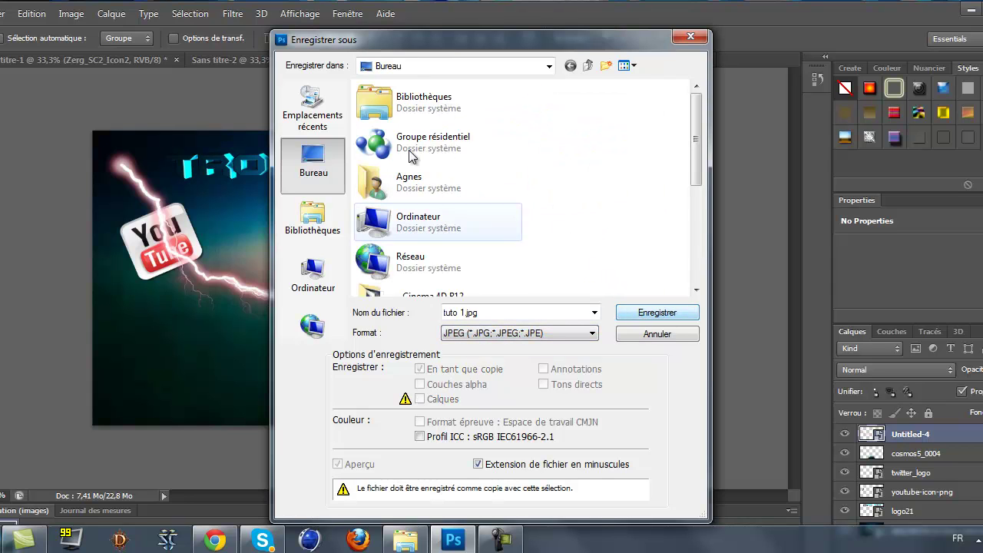
click(656, 316)
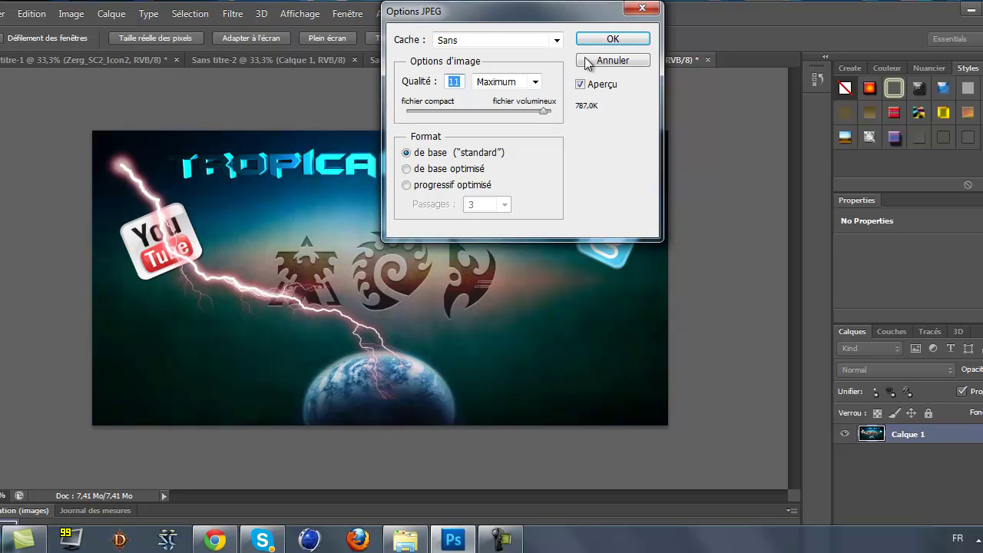
drag(545, 112, 553, 111)
drag(553, 113, 549, 113)
click(612, 39)
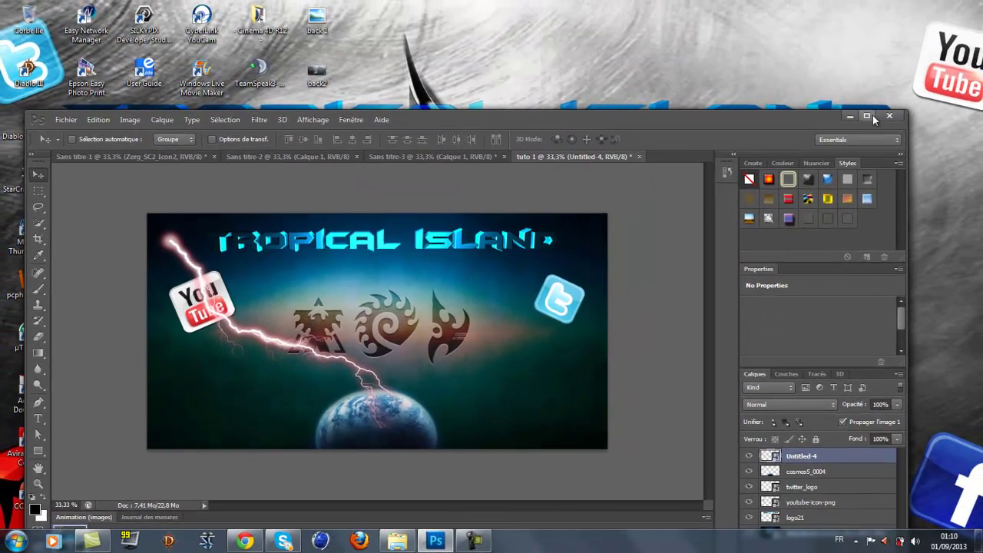
Quit Photoshop without saving the open documents.
click(888, 115)
click(530, 209)
click(535, 212)
click(534, 213)
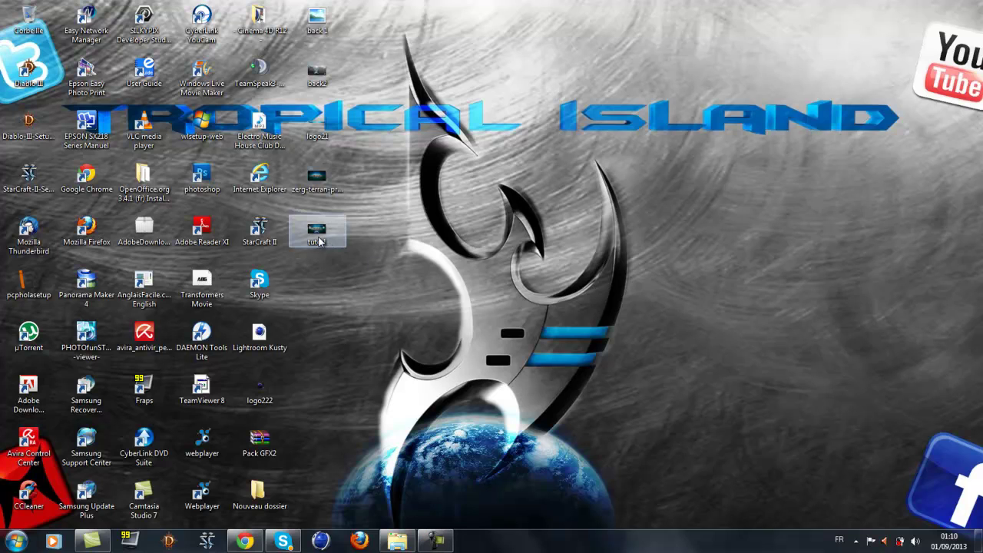
Open the exported tuto 1 image from the desktop, set it as the desktop background and minimize the photo viewer.
double_click(317, 234)
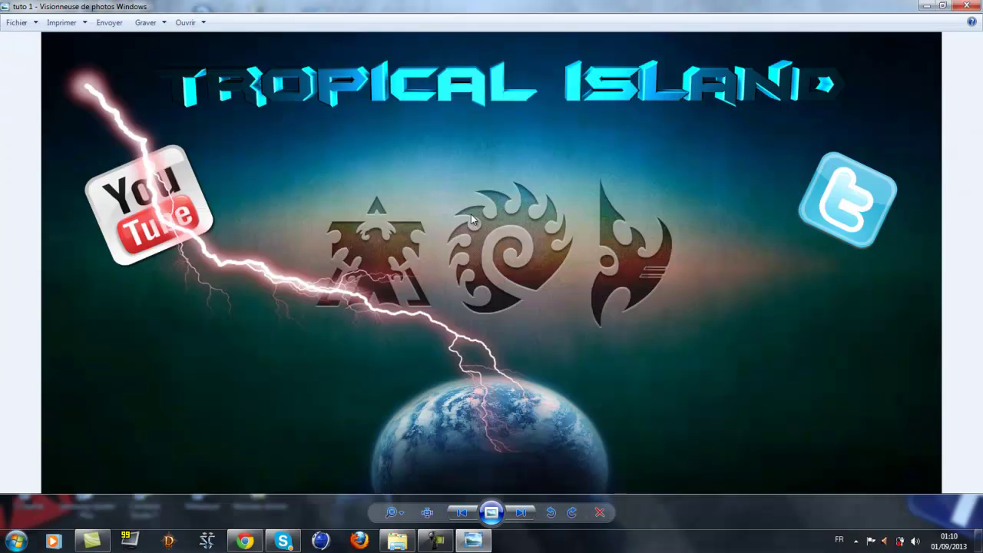
right_click(471, 219)
click(555, 244)
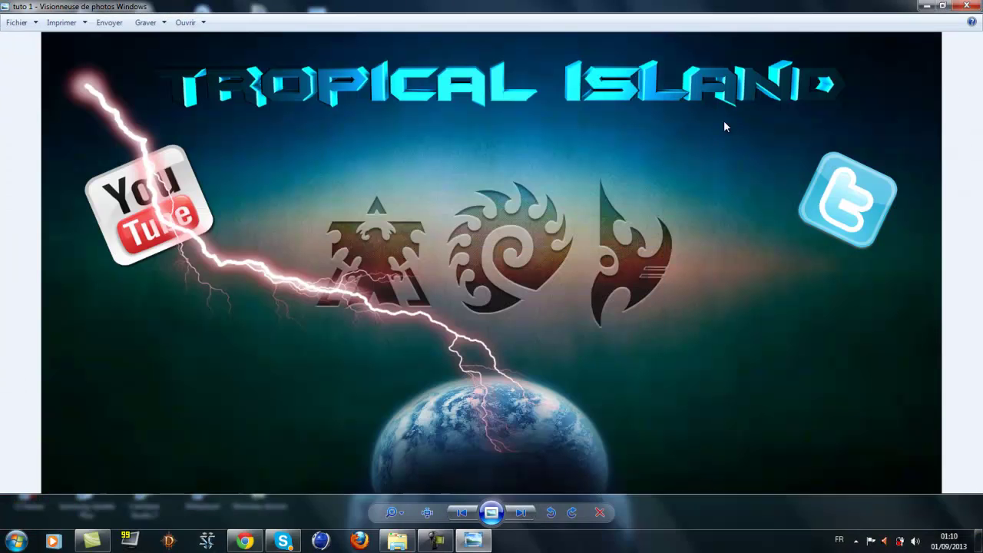
click(926, 8)
drag(450, 162, 669, 326)
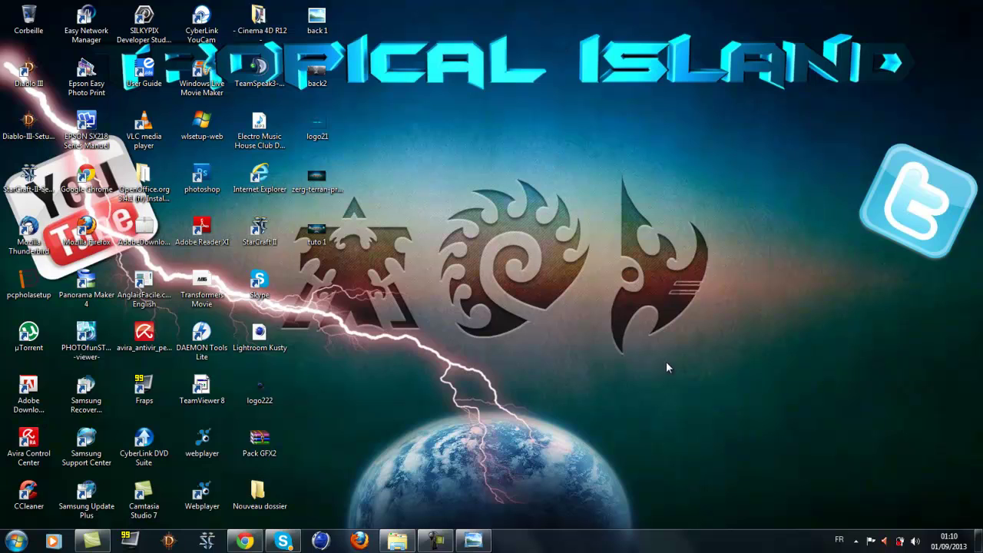
drag(450, 162, 645, 350)
click(436, 541)
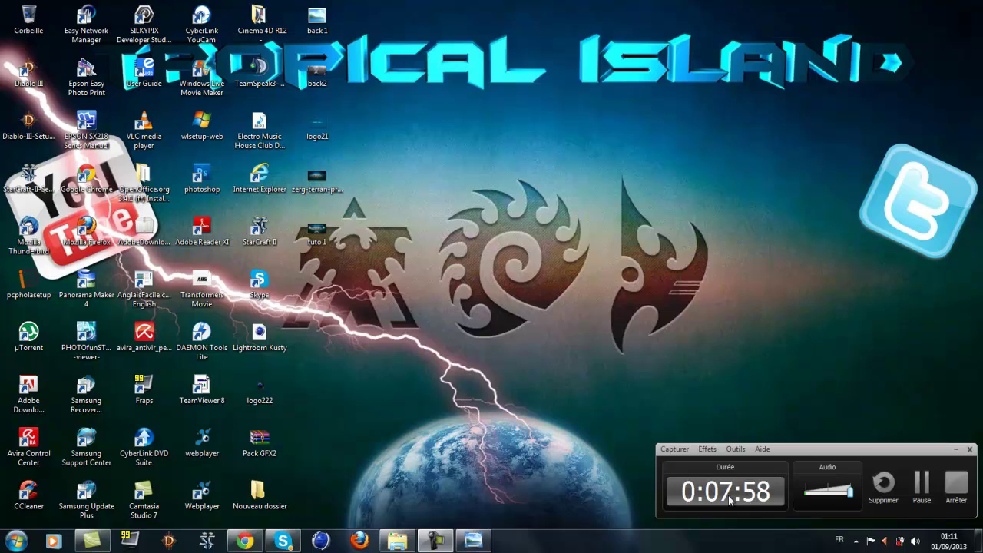
click(956, 450)
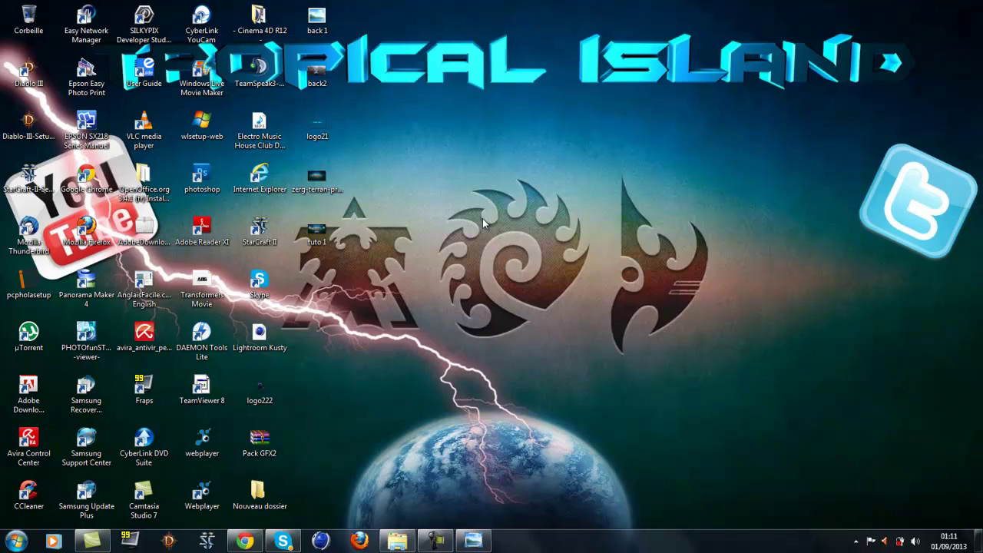
drag(414, 186, 610, 412)
drag(526, 356, 525, 355)
drag(461, 311, 533, 376)
drag(463, 321, 509, 351)
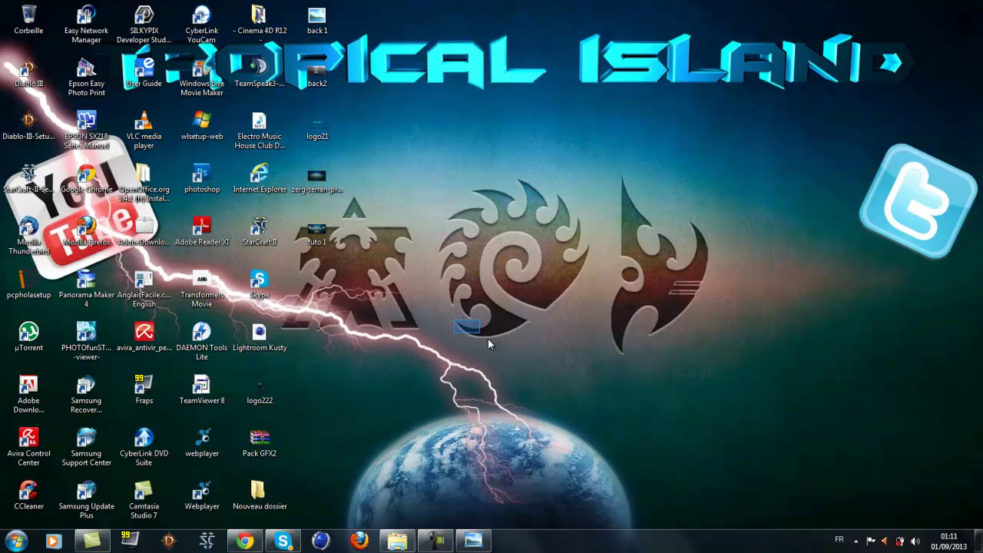
drag(368, 203, 545, 359)
drag(395, 113, 595, 441)
drag(410, 149, 518, 327)
click(435, 541)
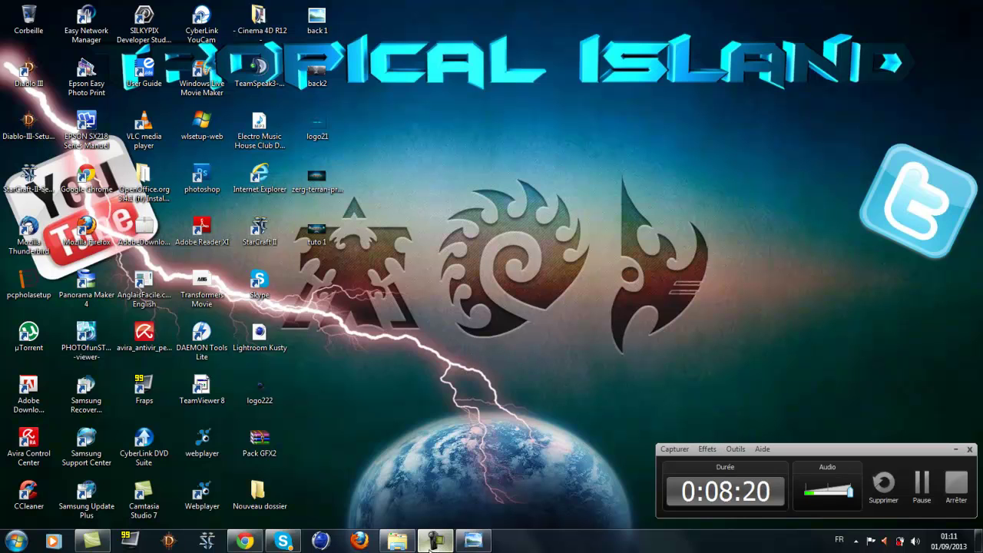
click(397, 541)
click(924, 7)
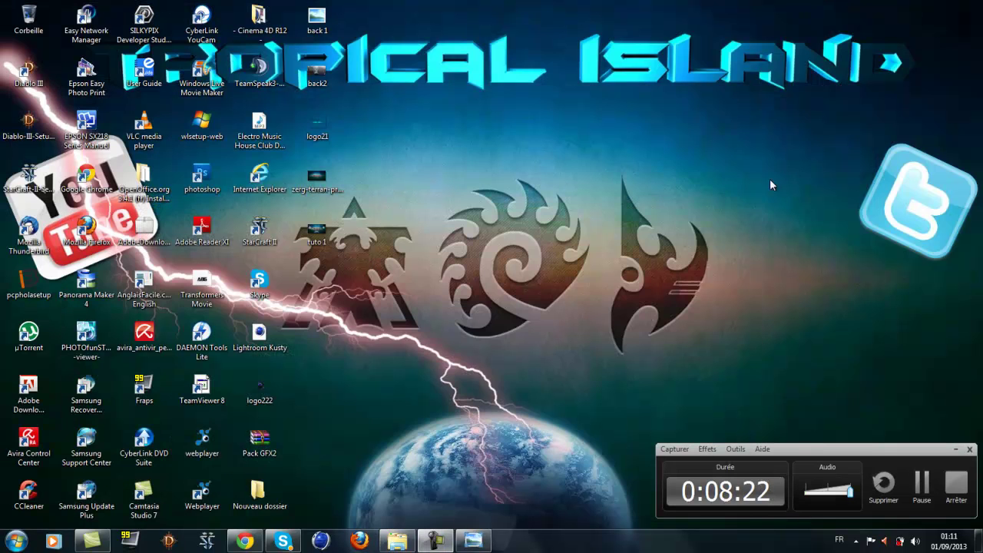